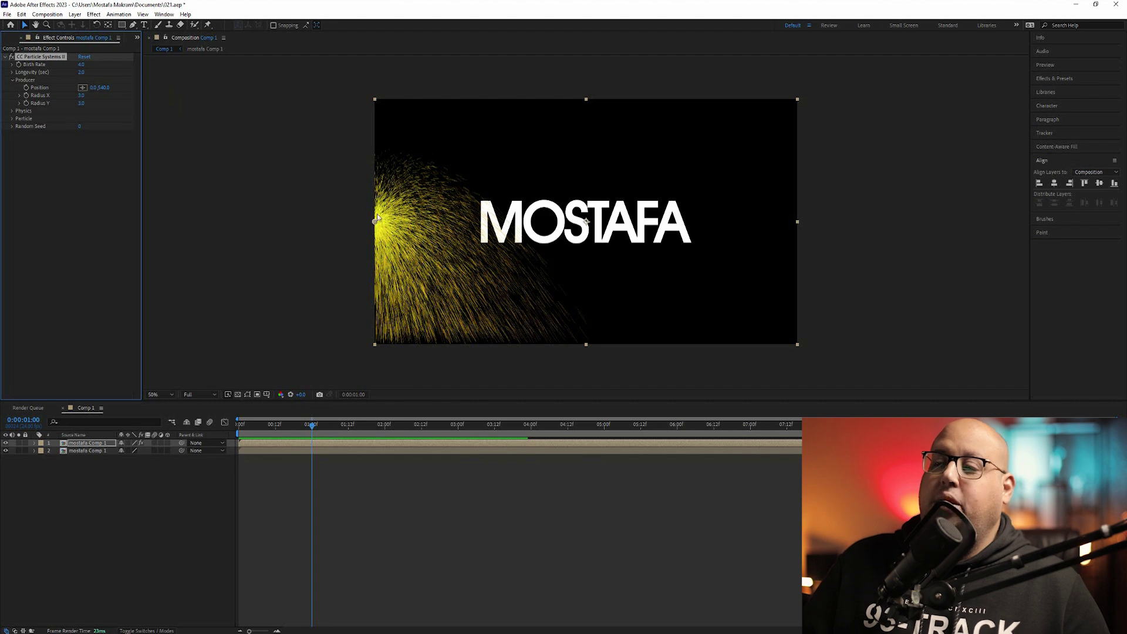
Keyframe the particle Producer Position at the composition start, then set its X to 1920 at 0:00:05:23
left_click_drag(313, 428, 152, 442)
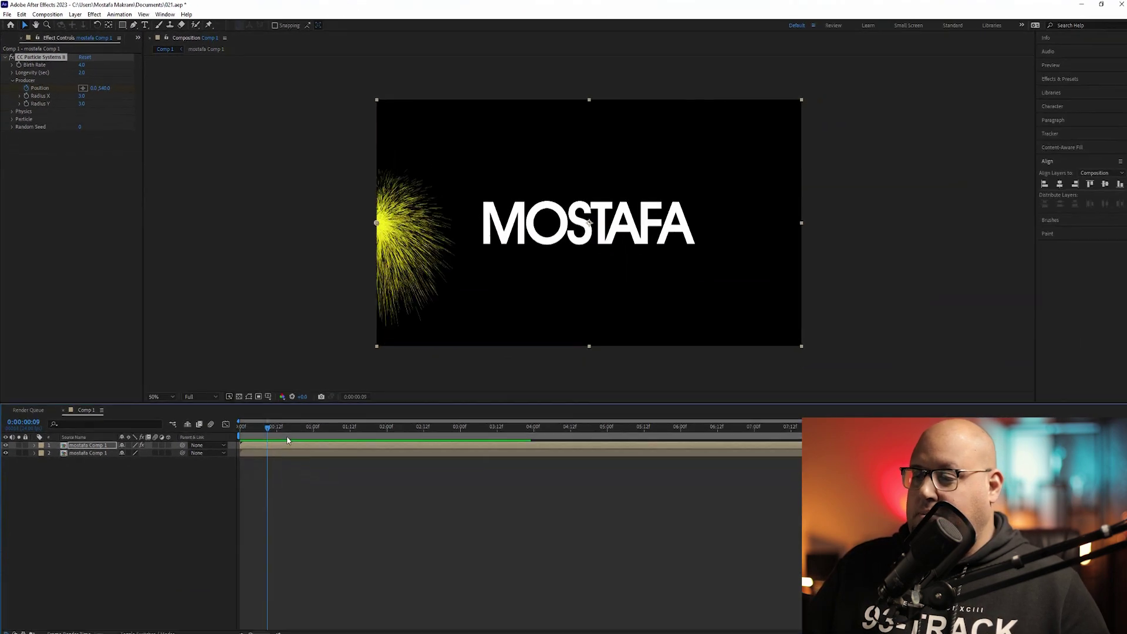
left_click_drag(305, 436, 678, 439)
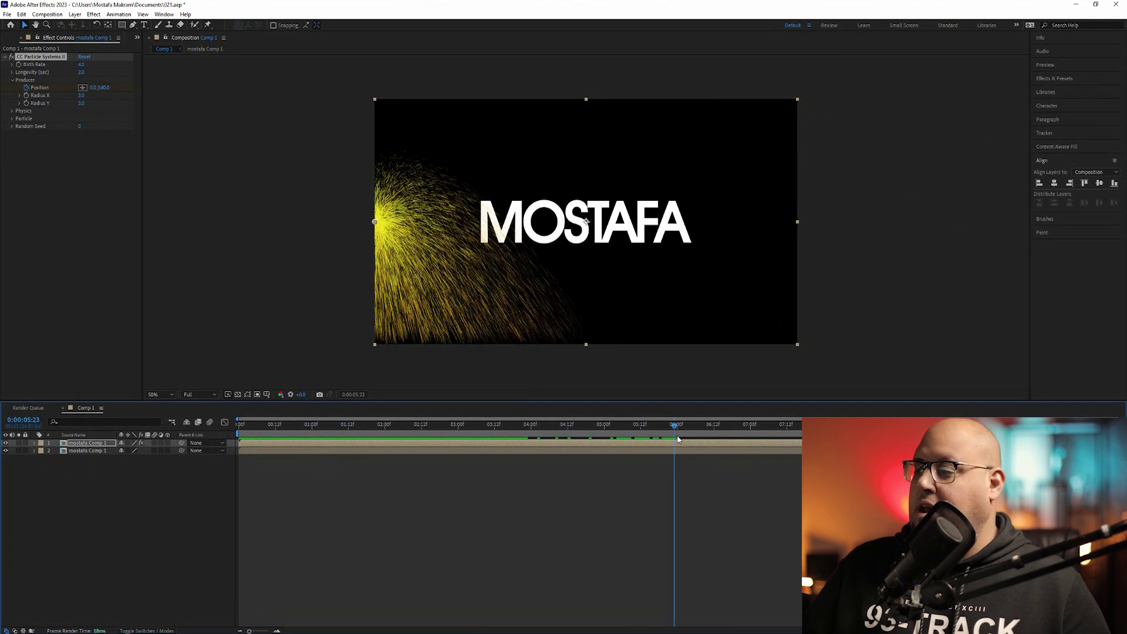
left_click(94, 88)
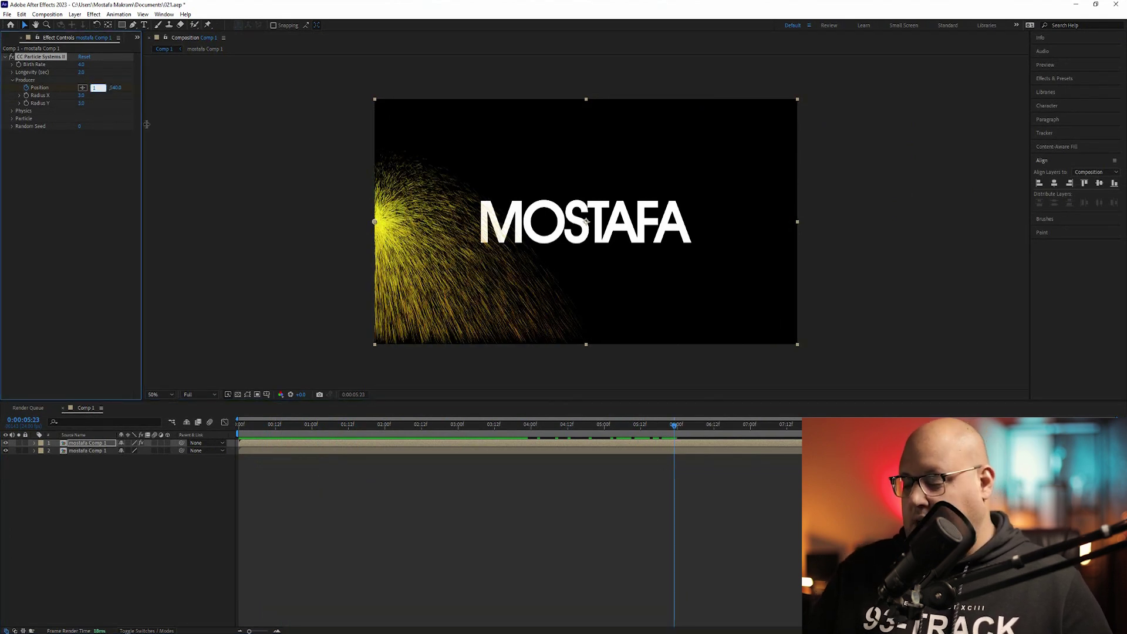
type("1920")
key("Return")
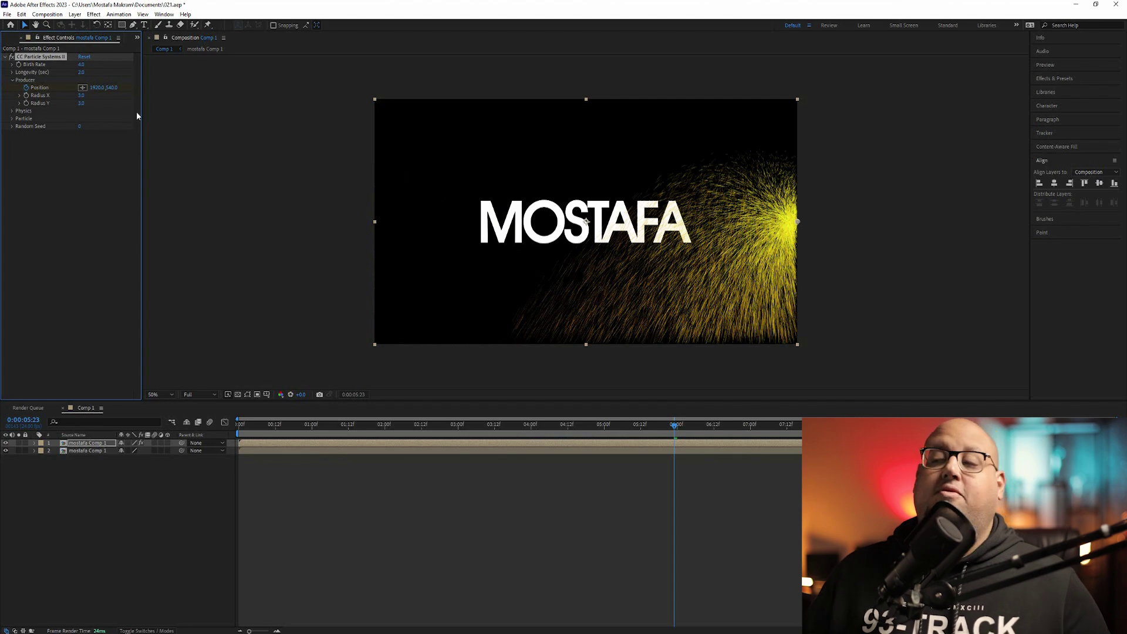
Set the producer's Radius X to 0 and increase Radius Y so particles emit from a tall vertical line, checking the motion across the timeline
left_click_drag(675, 431, 179, 447)
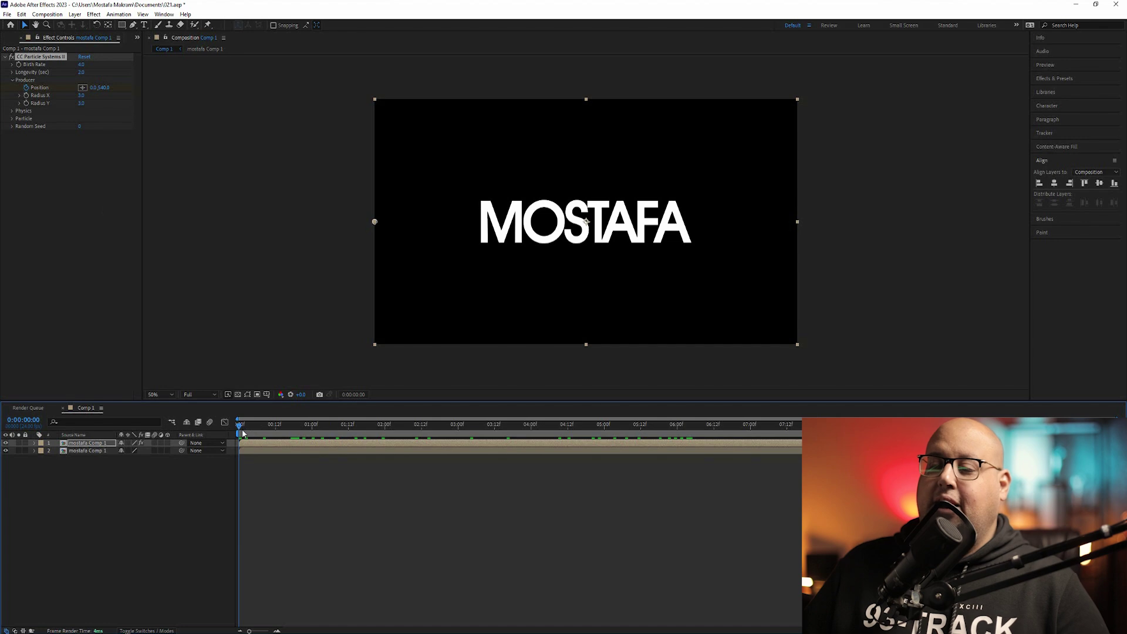
left_click_drag(240, 429, 406, 429)
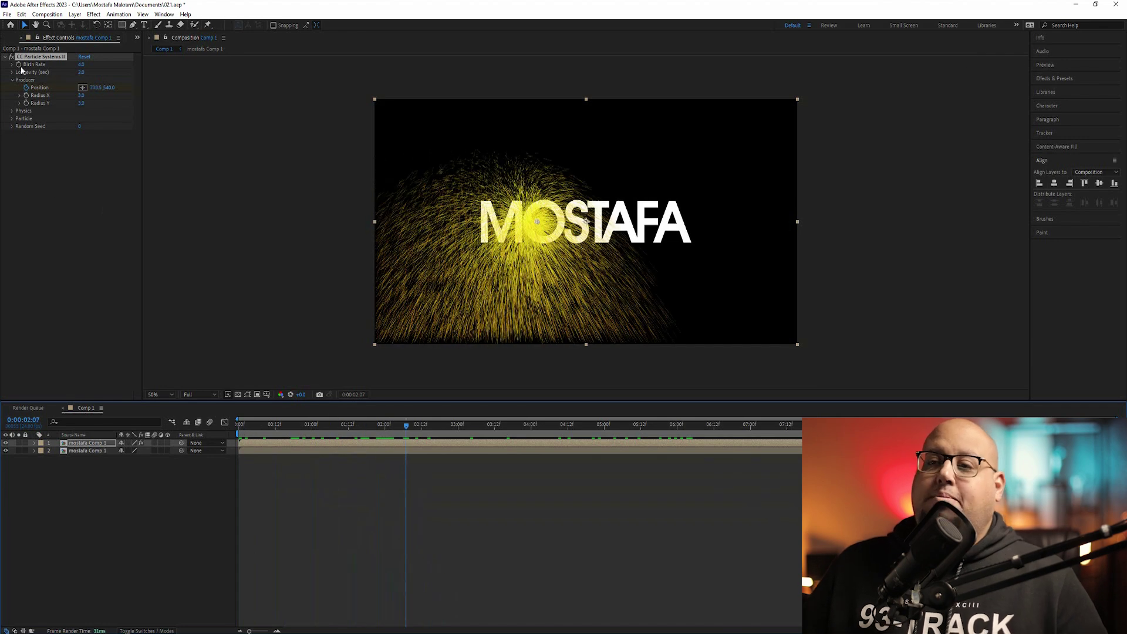
left_click(33, 103)
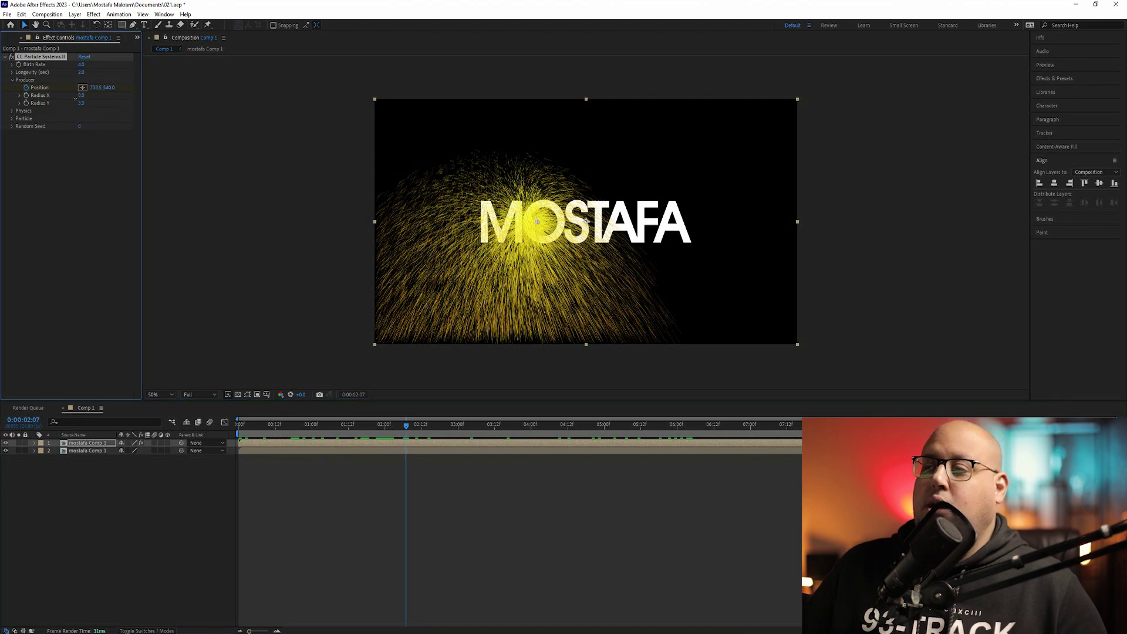
left_click_drag(81, 104, 92, 104)
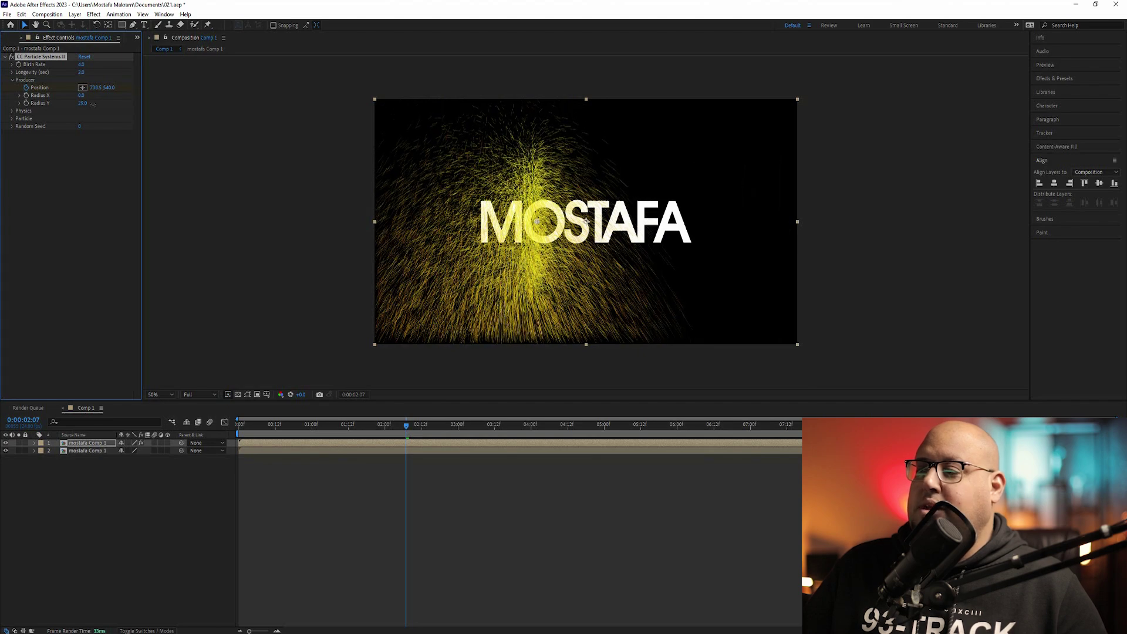
left_click_drag(406, 425, 290, 444)
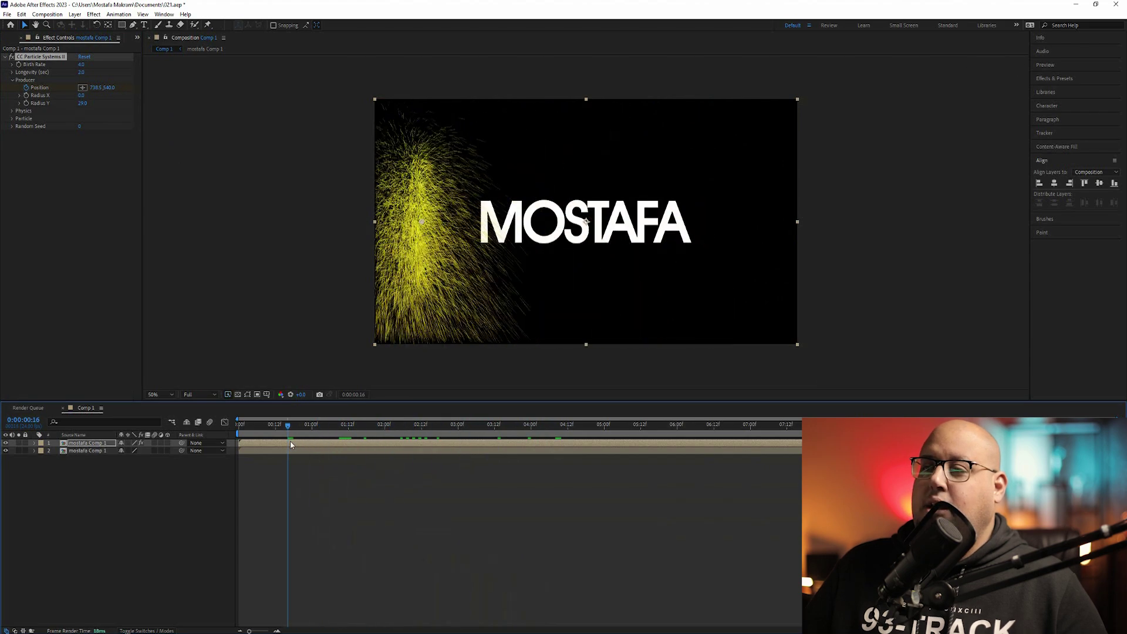
Change the Physics animation of CC Particle Systems II to Fire and check the particles across the timeline
left_click(12, 80)
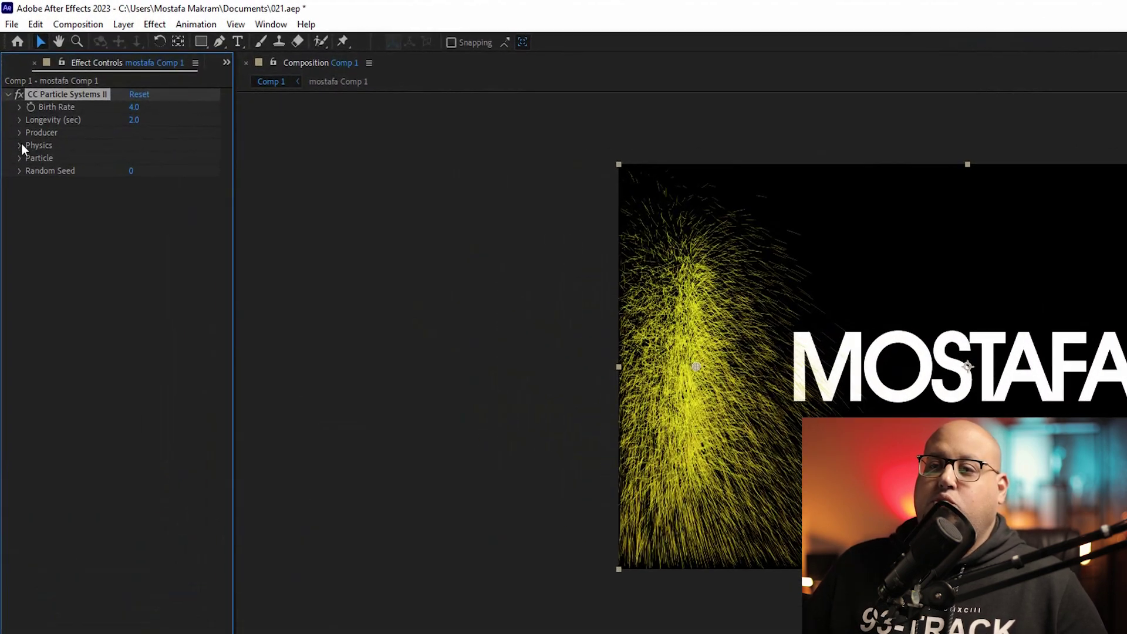
left_click(11, 87)
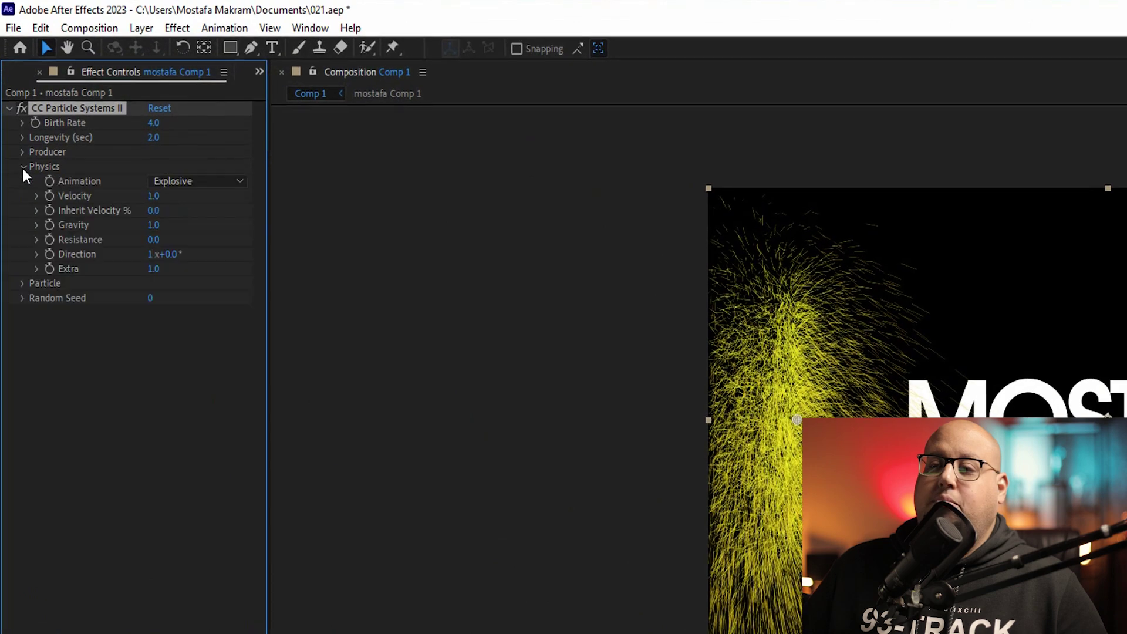
left_click(21, 284)
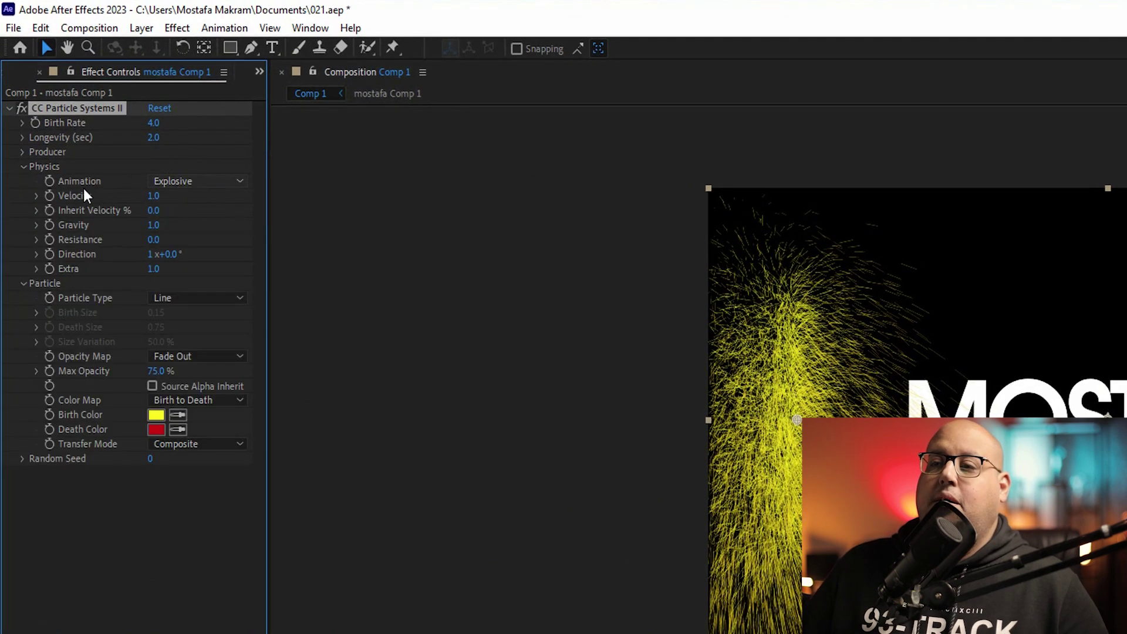
left_click(185, 182)
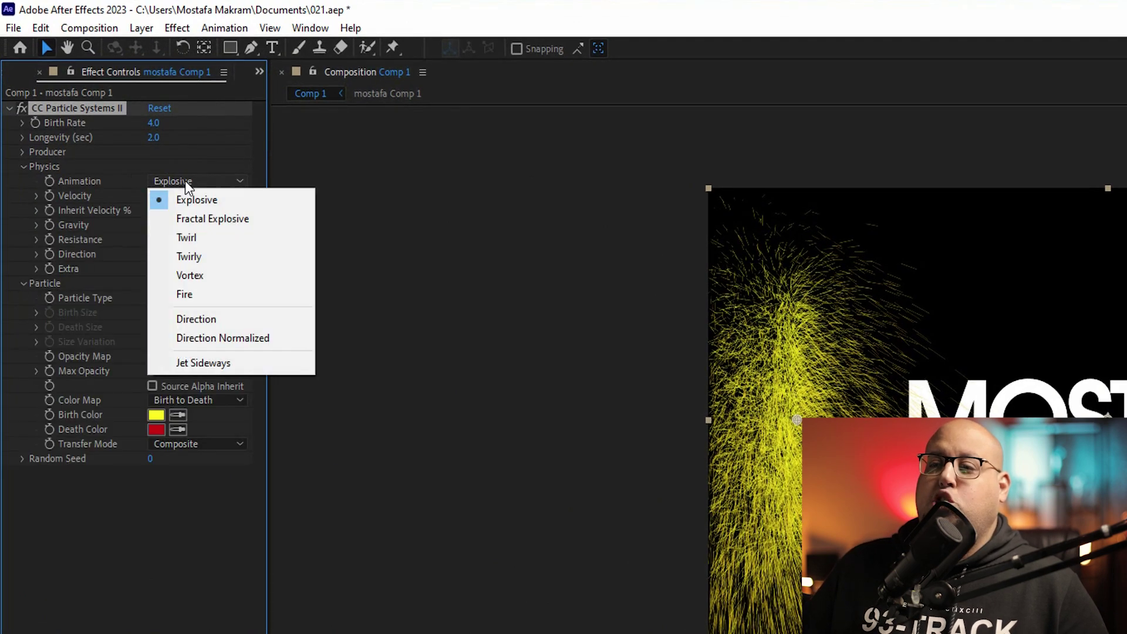
left_click(221, 297)
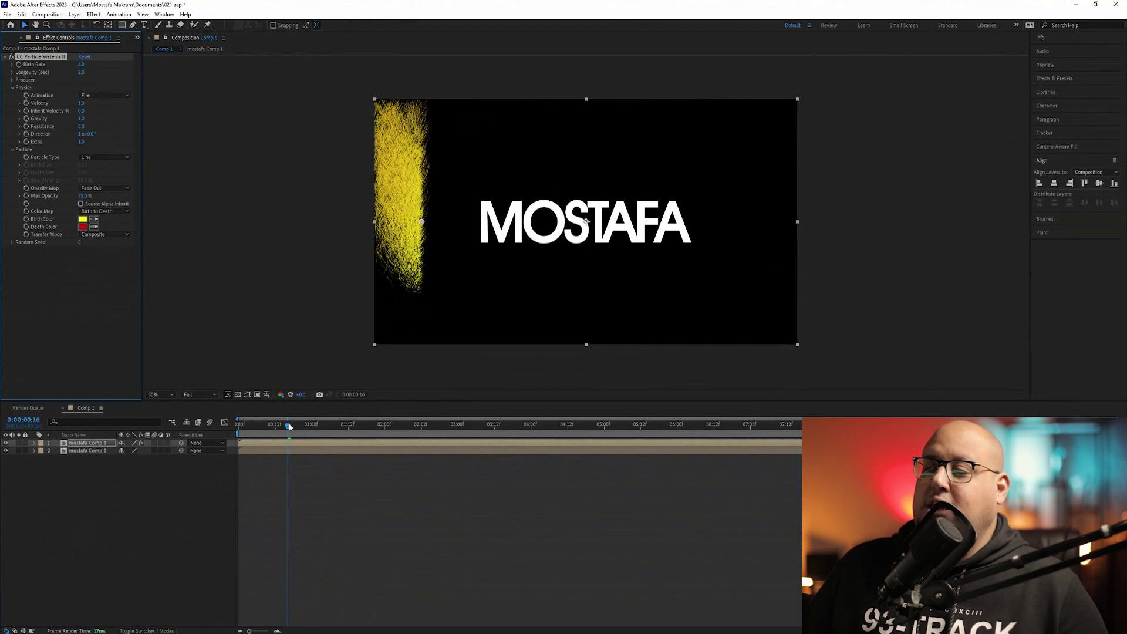
left_click_drag(289, 427, 434, 424)
key("Page_Up")
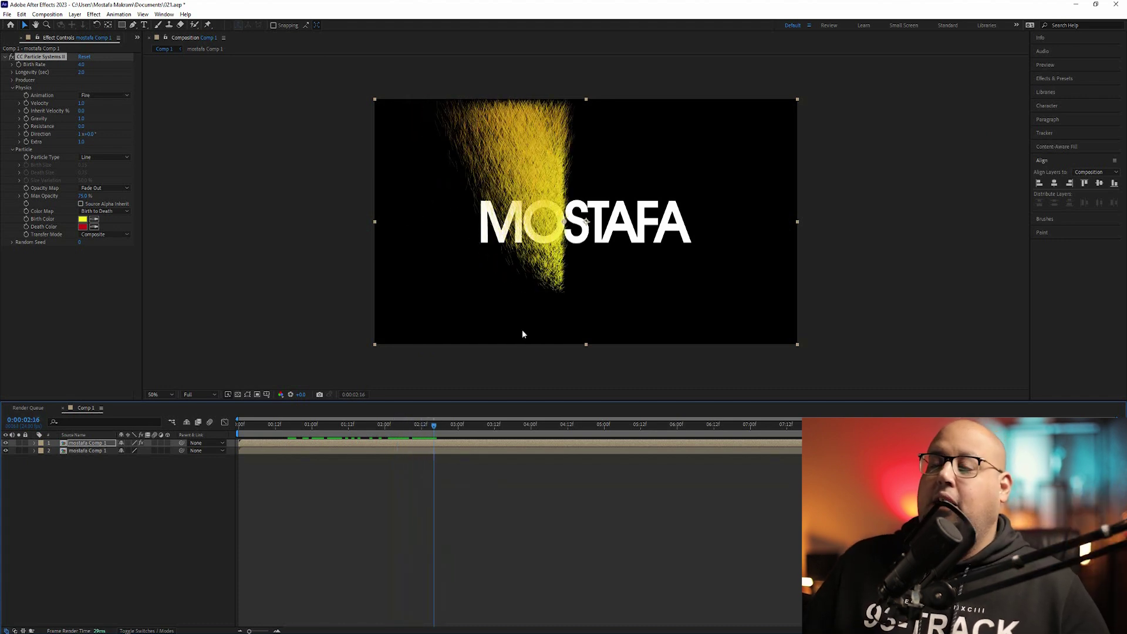
left_click_drag(435, 432, 372, 429)
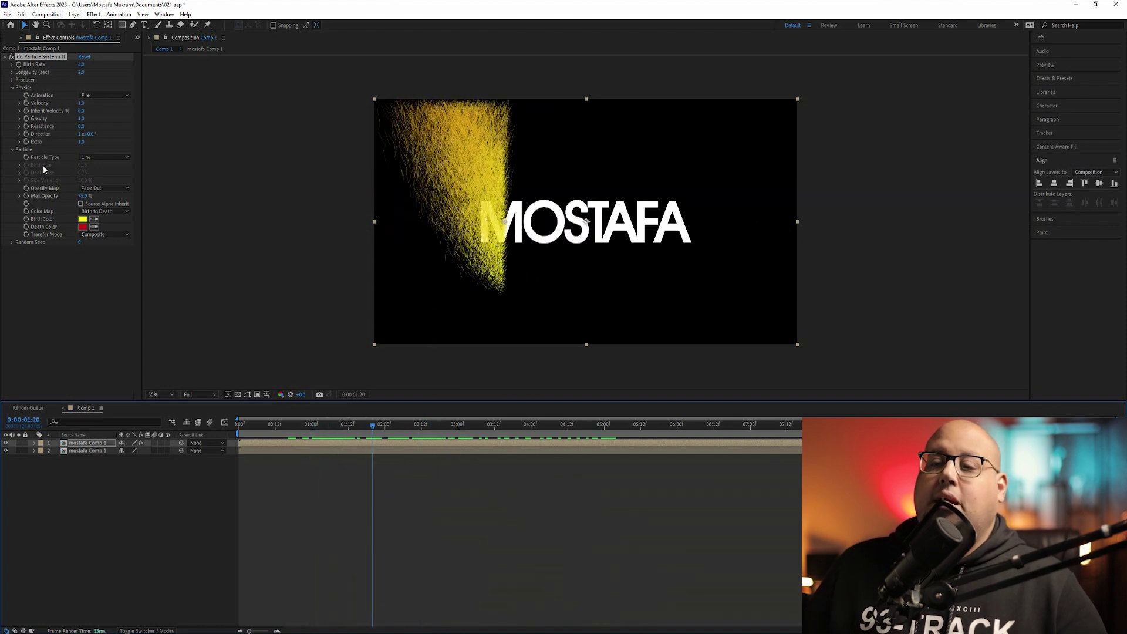
Try the Shaded&Faded Sphere, TriPolygon and TetraHedron particle types, and settle on Cube as the Particle Type
left_click(101, 156)
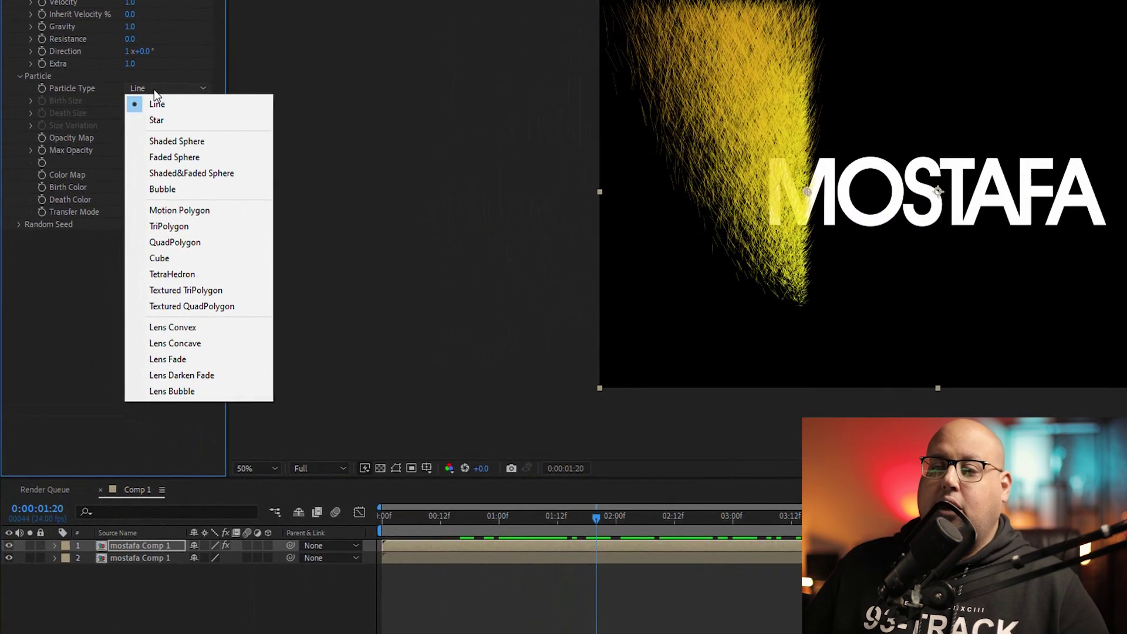
left_click(200, 170)
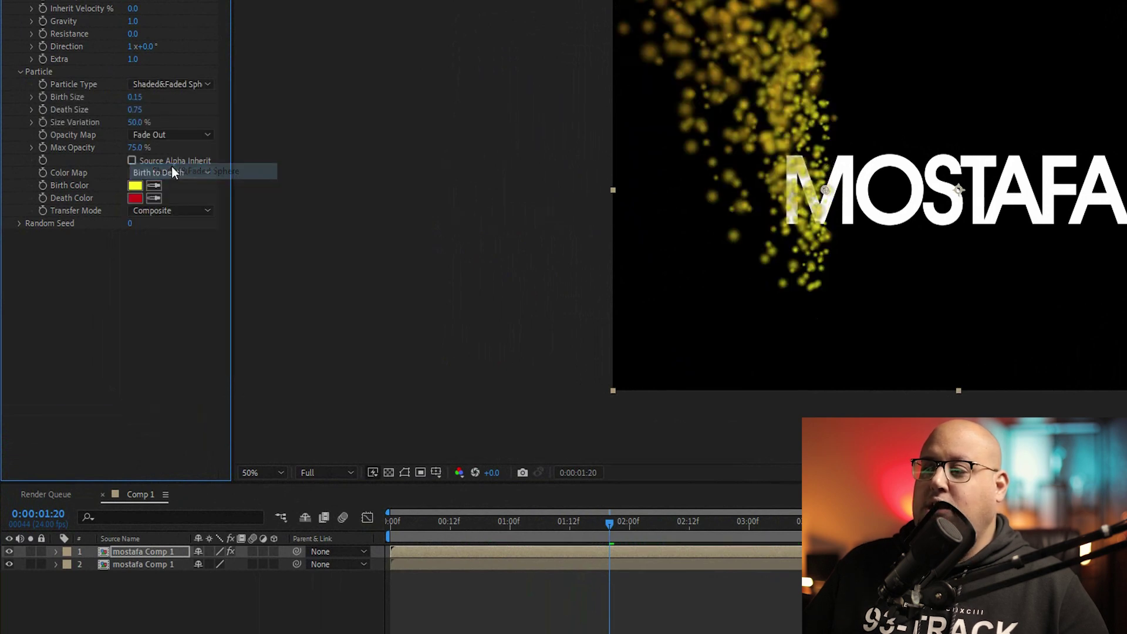
left_click(188, 84)
left_click(187, 220)
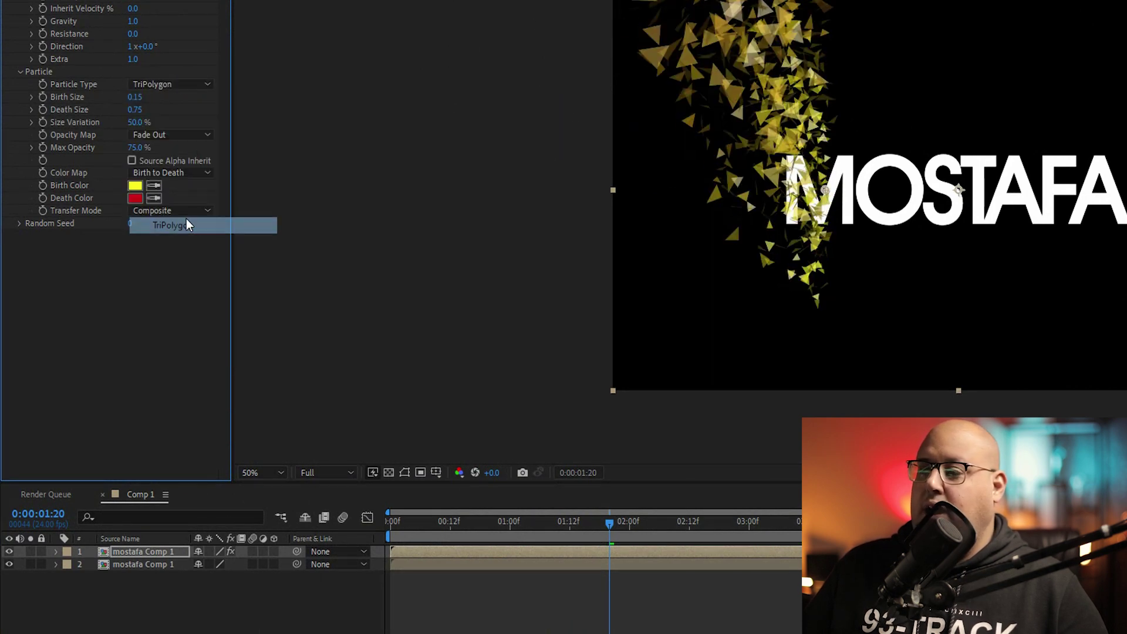
left_click(174, 84)
left_click(211, 260)
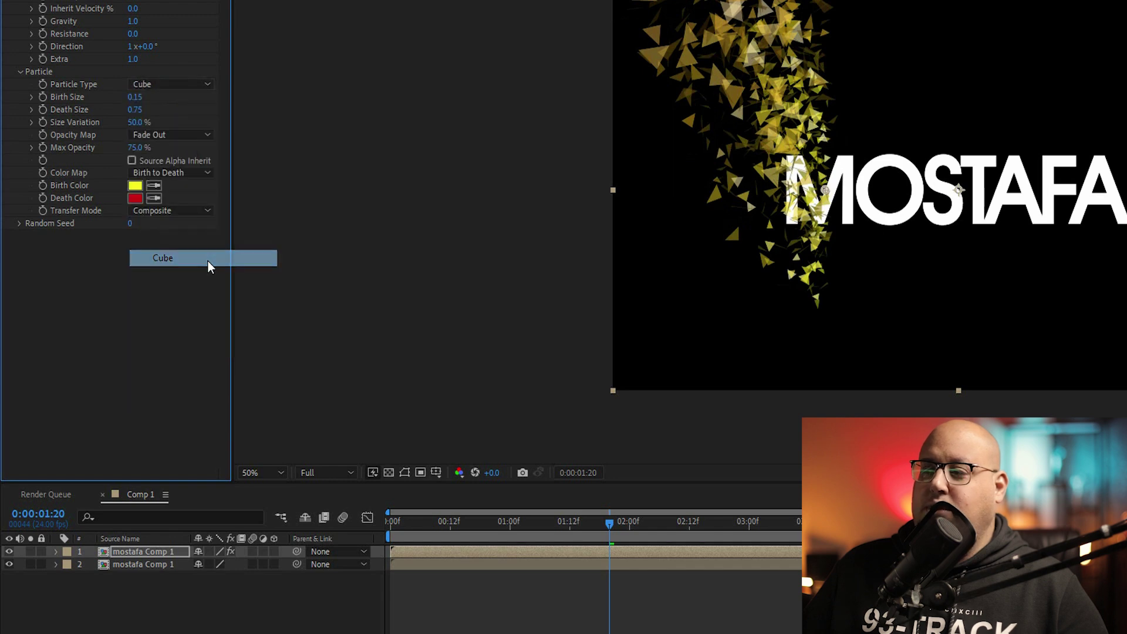
left_click(155, 84)
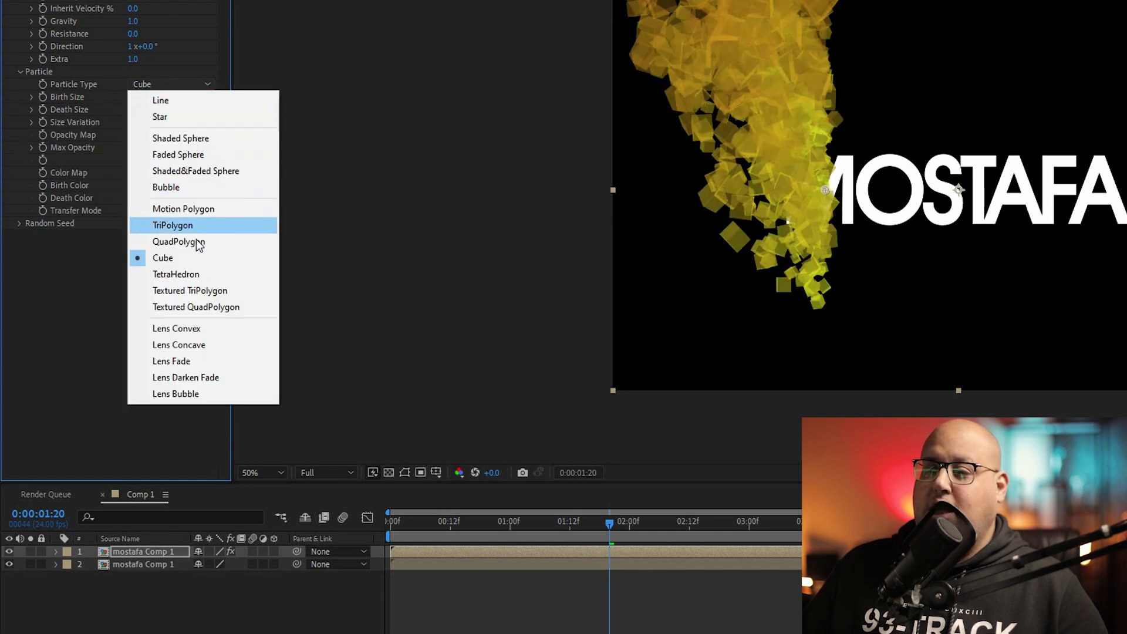
left_click(192, 275)
left_click(171, 84)
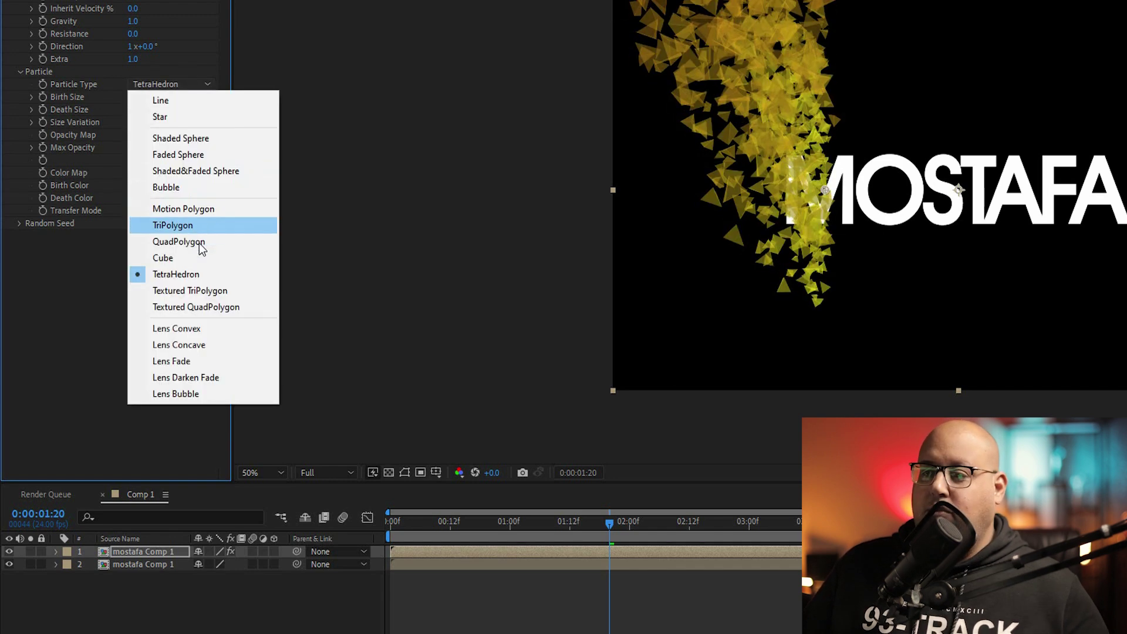
left_click(199, 259)
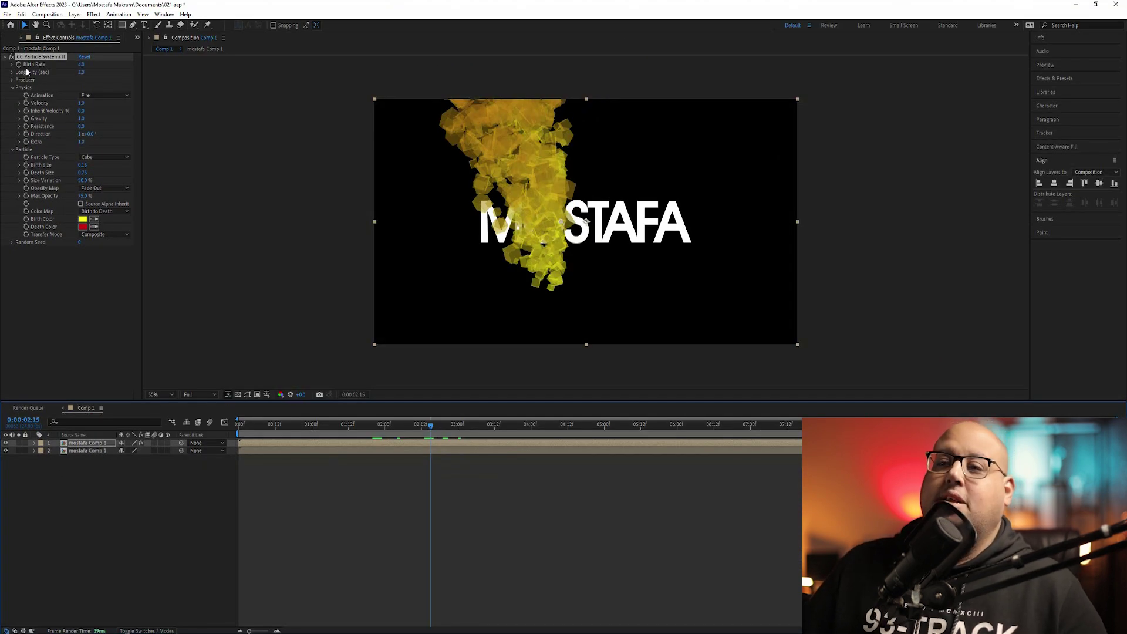
Lower the particle Birth Rate to 1.6 and check the sparser cubes at several points in time
left_click_drag(83, 66, 73, 65)
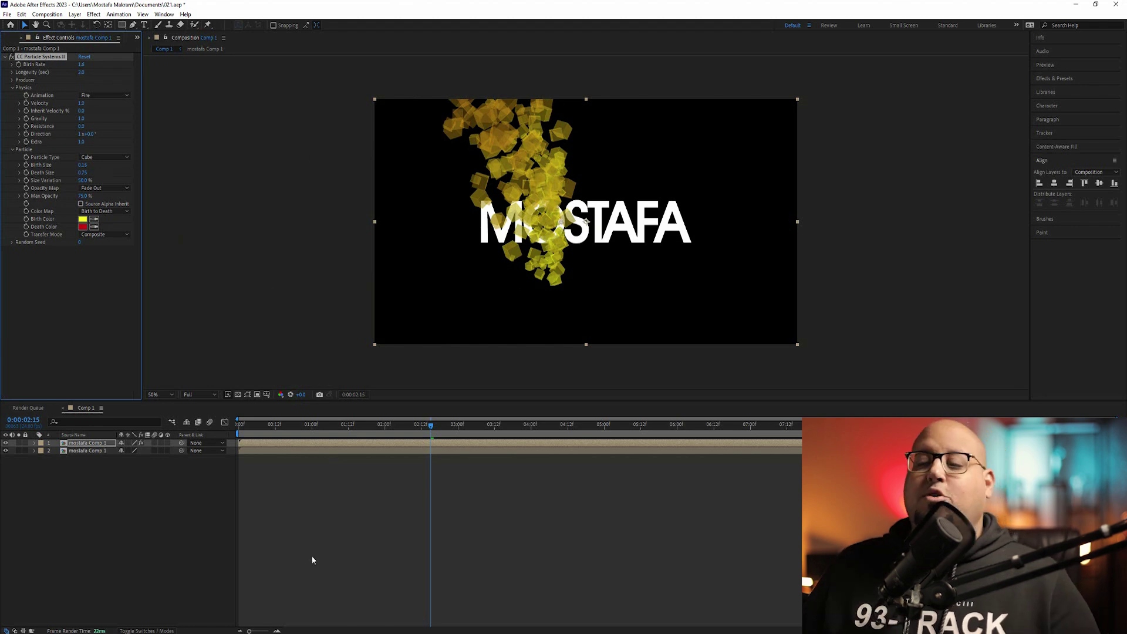
left_click_drag(428, 425, 351, 428)
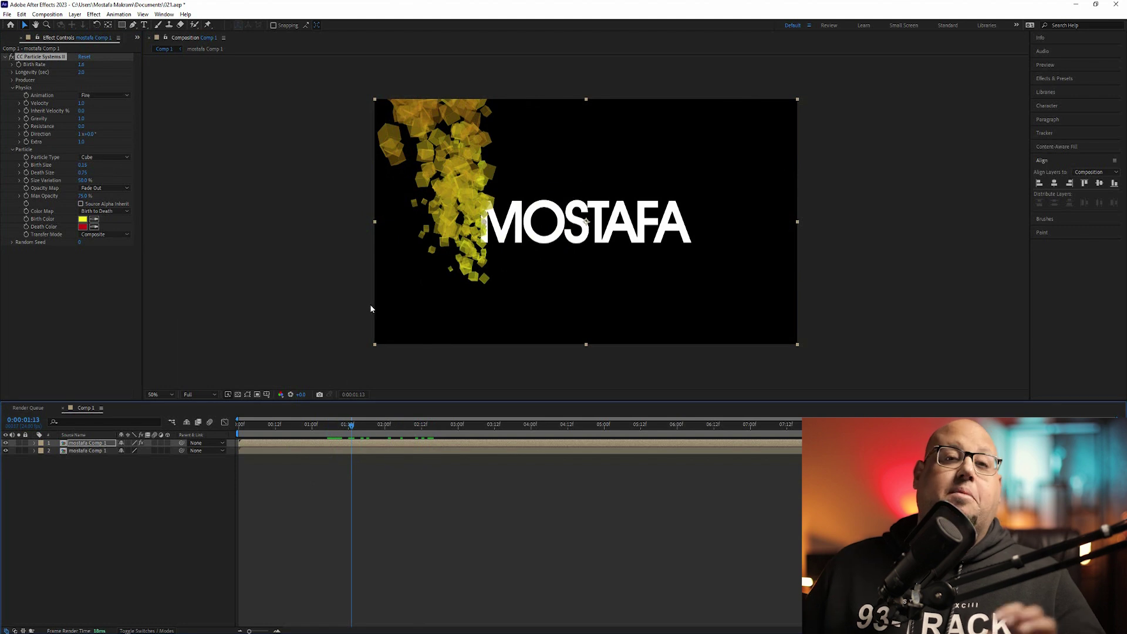
left_click_drag(354, 425, 287, 411)
Enable Source Alpha Inherit for the particles and review the emission along the text over time
left_click(22, 153)
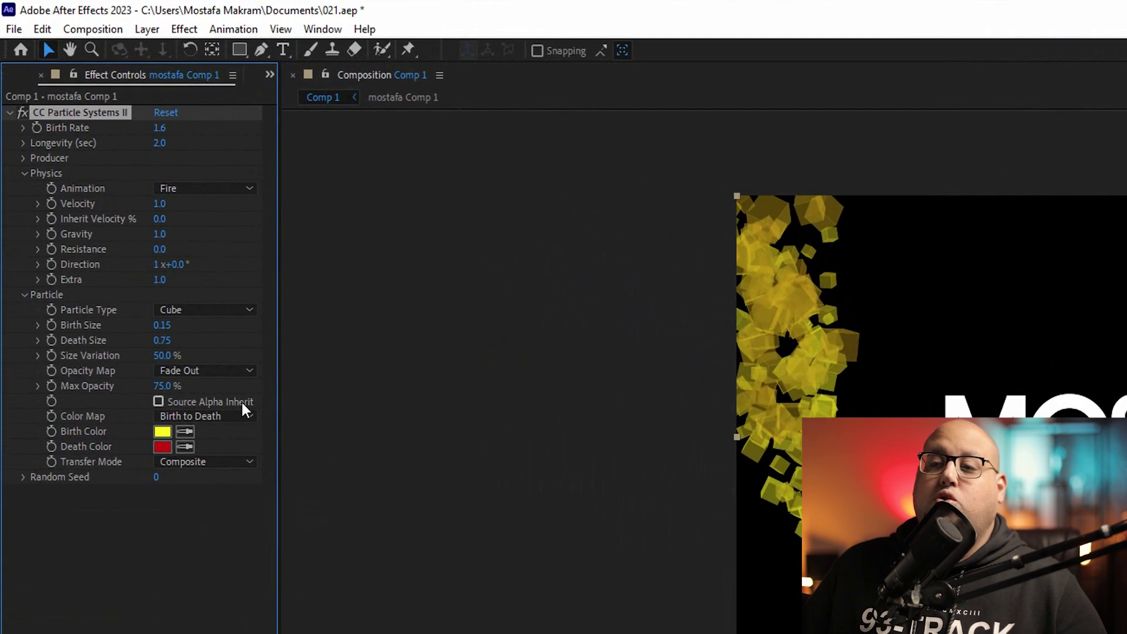
left_click(158, 402)
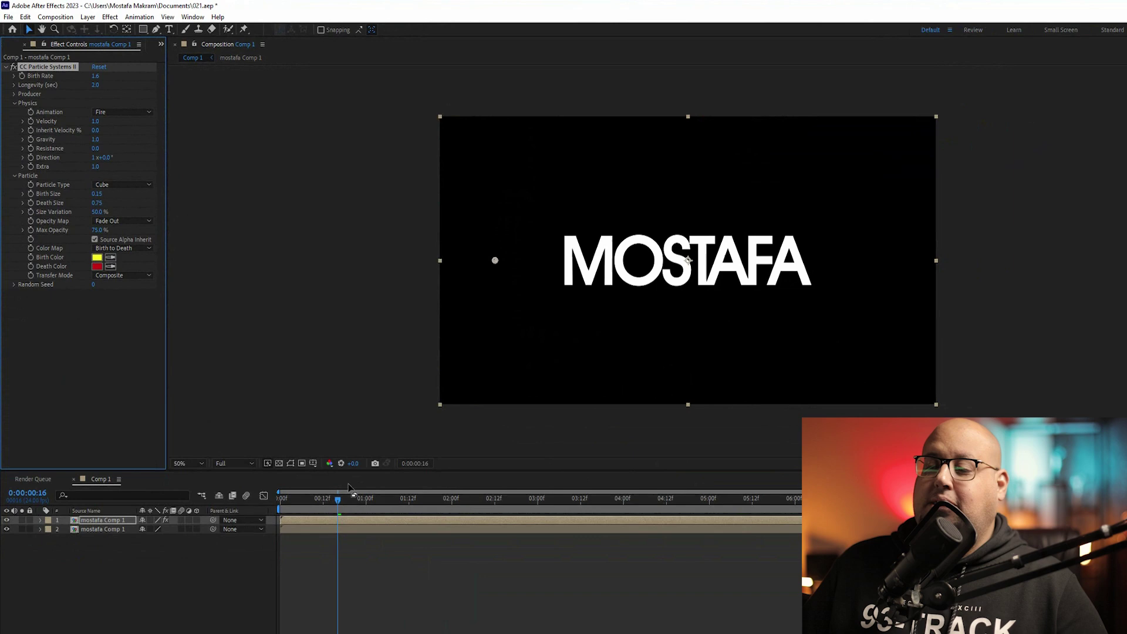
left_click_drag(341, 498, 405, 502)
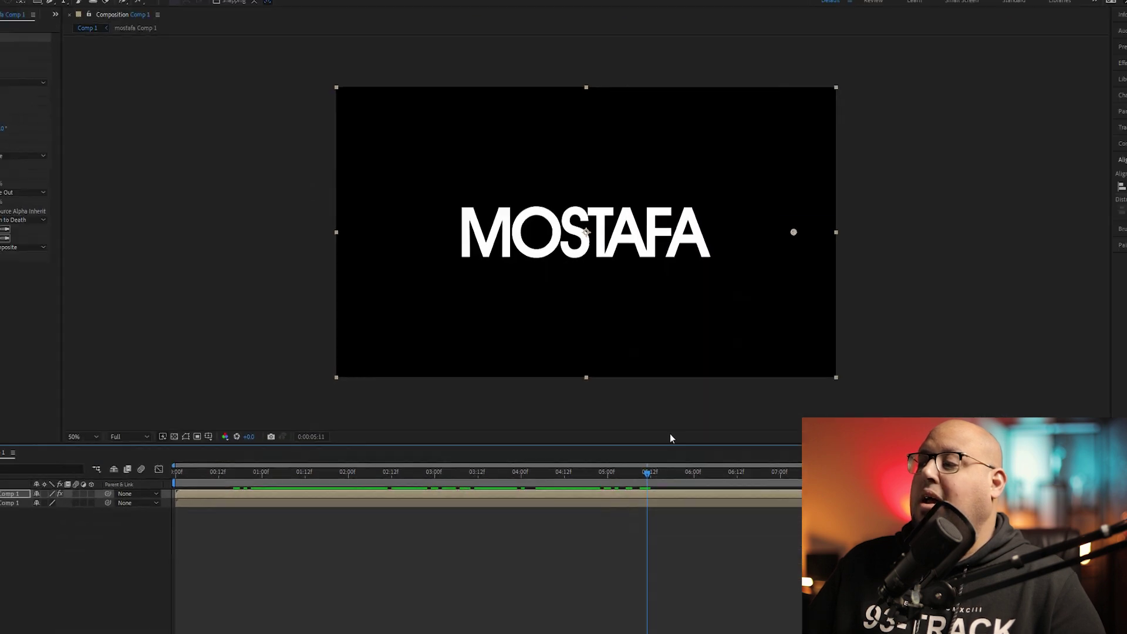
left_click(396, 482)
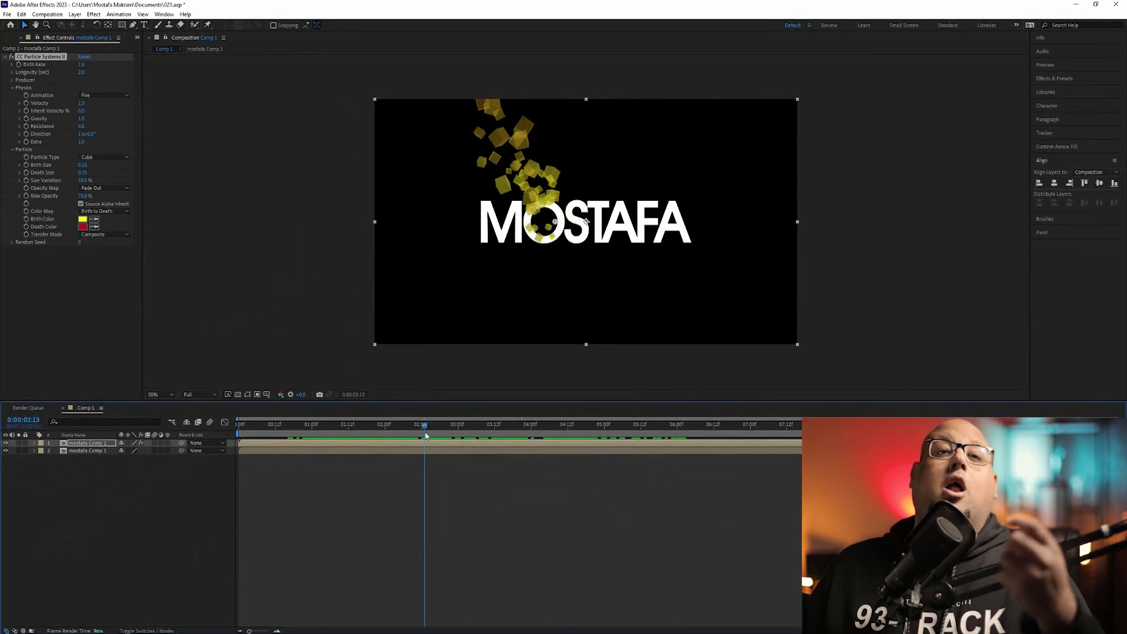
left_click_drag(426, 436, 406, 424)
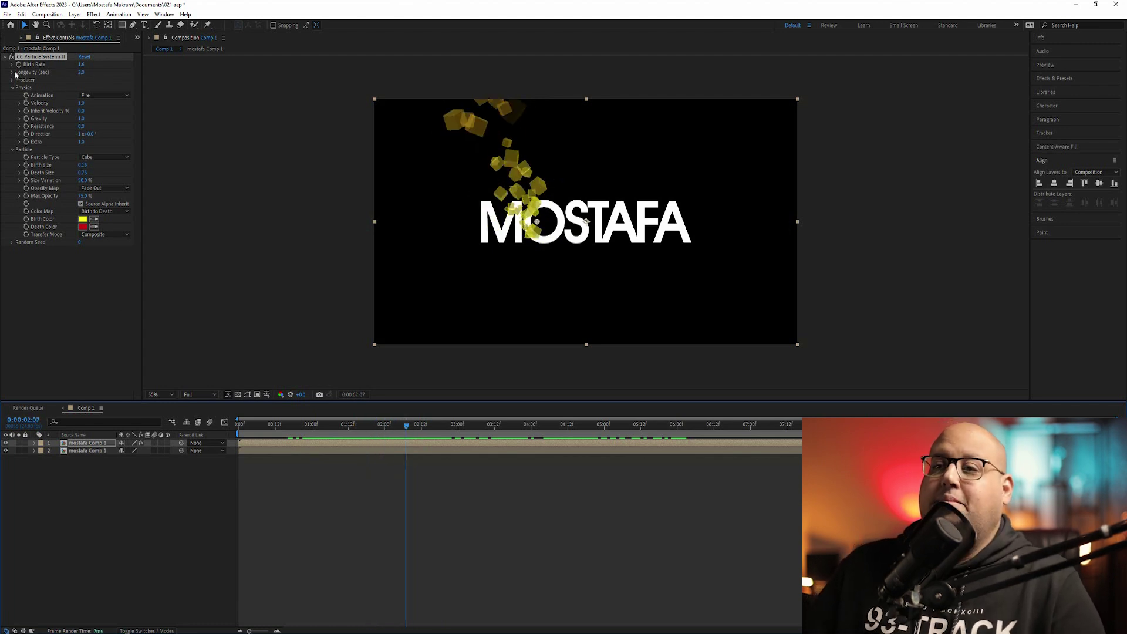
Raise the particle Birth Rate to 6.4 and shorten Longevity to 0.8 seconds
left_click_drag(85, 65, 101, 64)
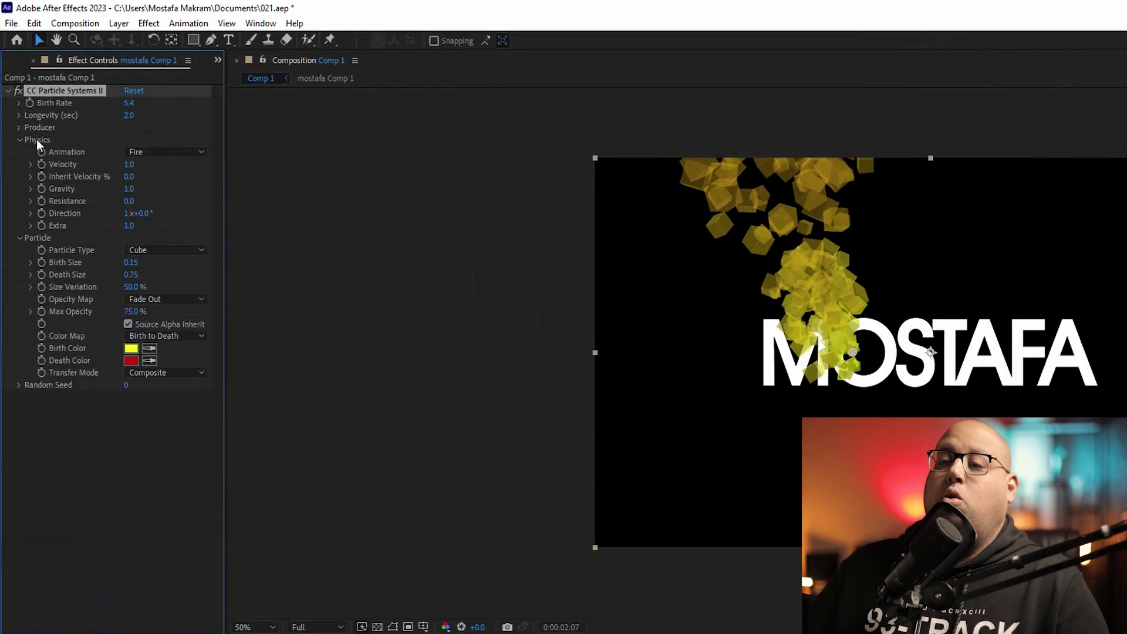
left_click_drag(83, 66, 82, 69)
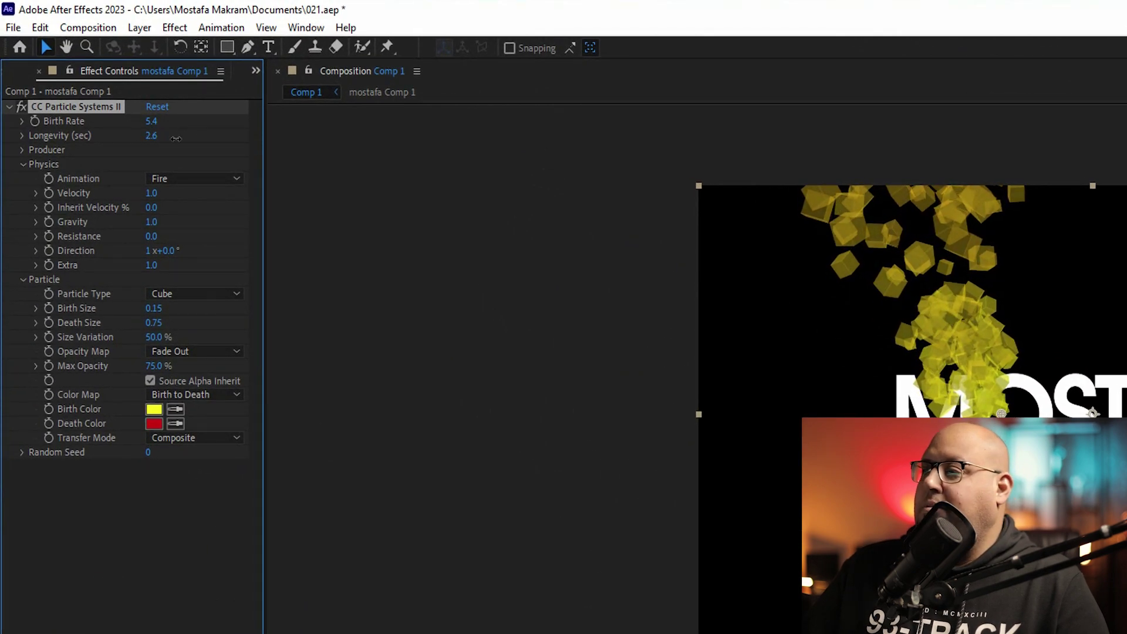
left_click_drag(153, 137, 80, 155)
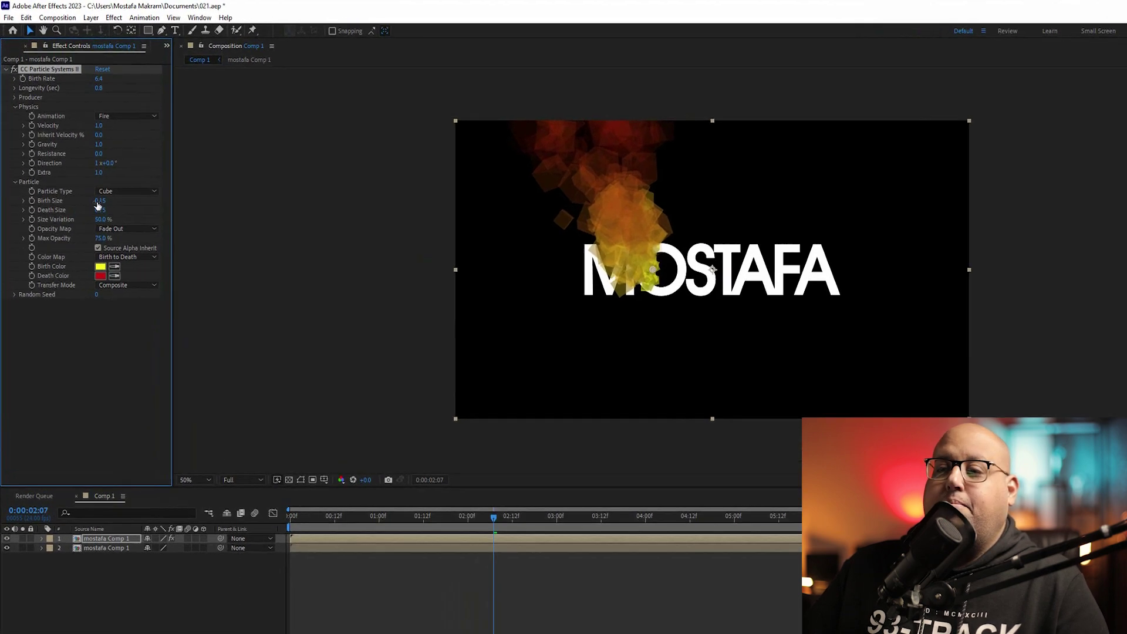
Reduce the particle Birth Size to 0.07 and Death Size to 0.30
left_click_drag(82, 165, 105, 167)
left_click_drag(166, 264, 120, 277)
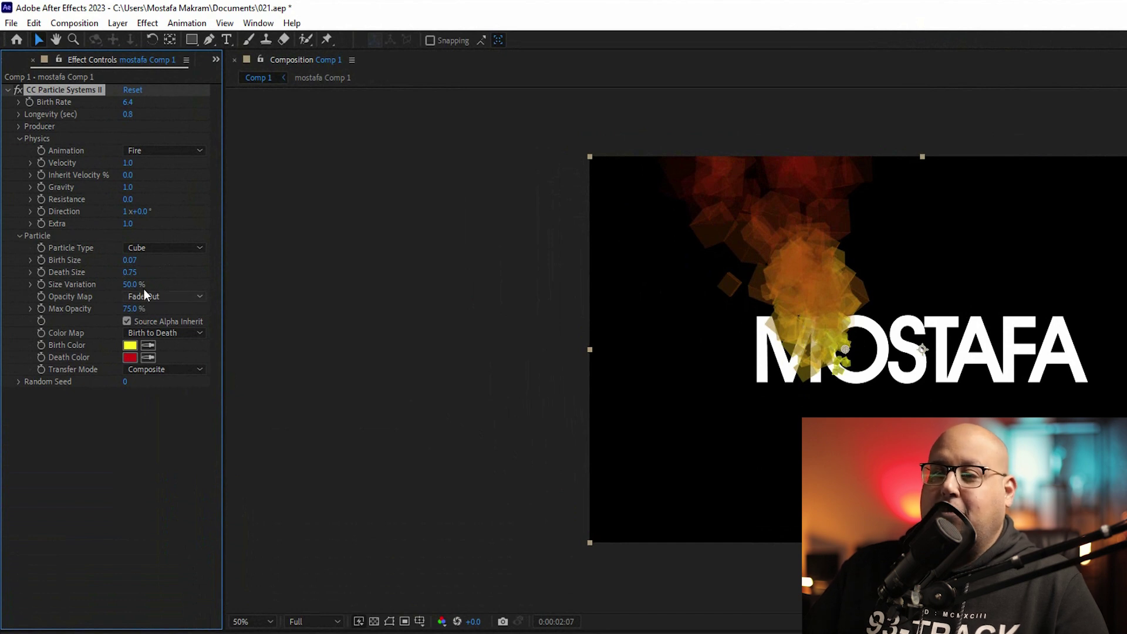
left_click_drag(126, 276, 106, 286)
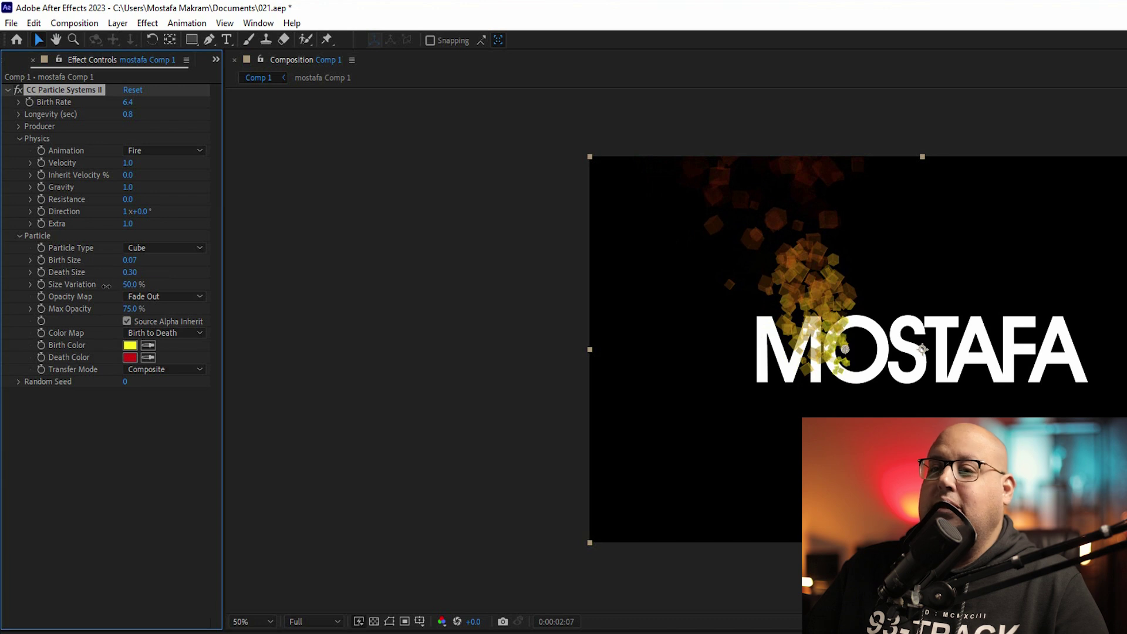
Set the particle Birth Size to 0.44 and Max Opacity to 100%
left_click_drag(128, 261, 156, 263)
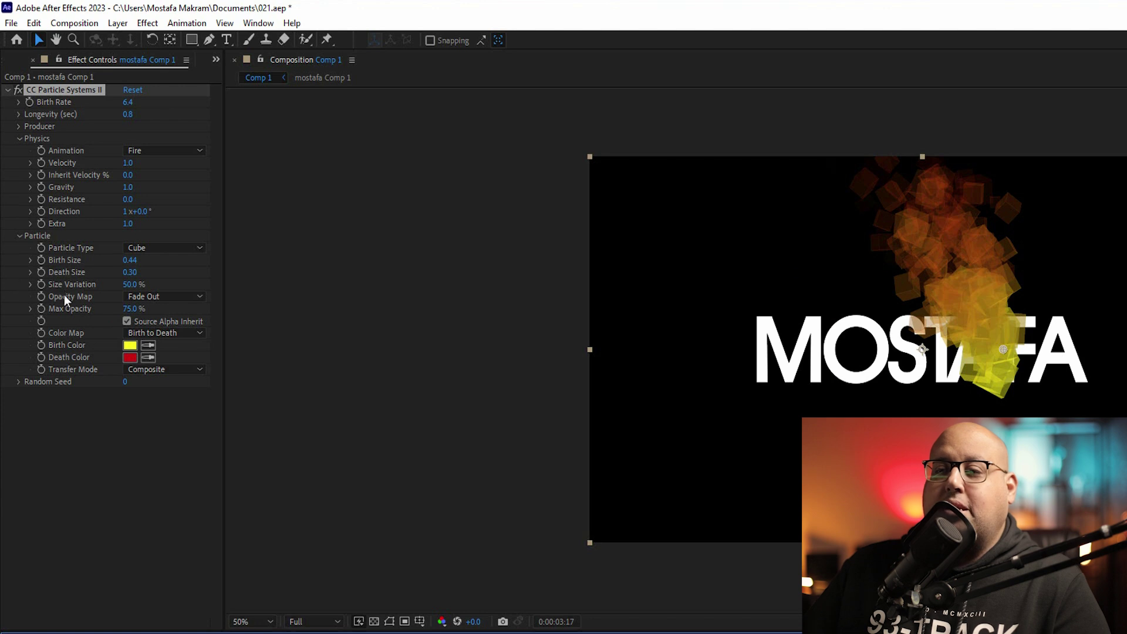
left_click_drag(132, 312, 270, 309)
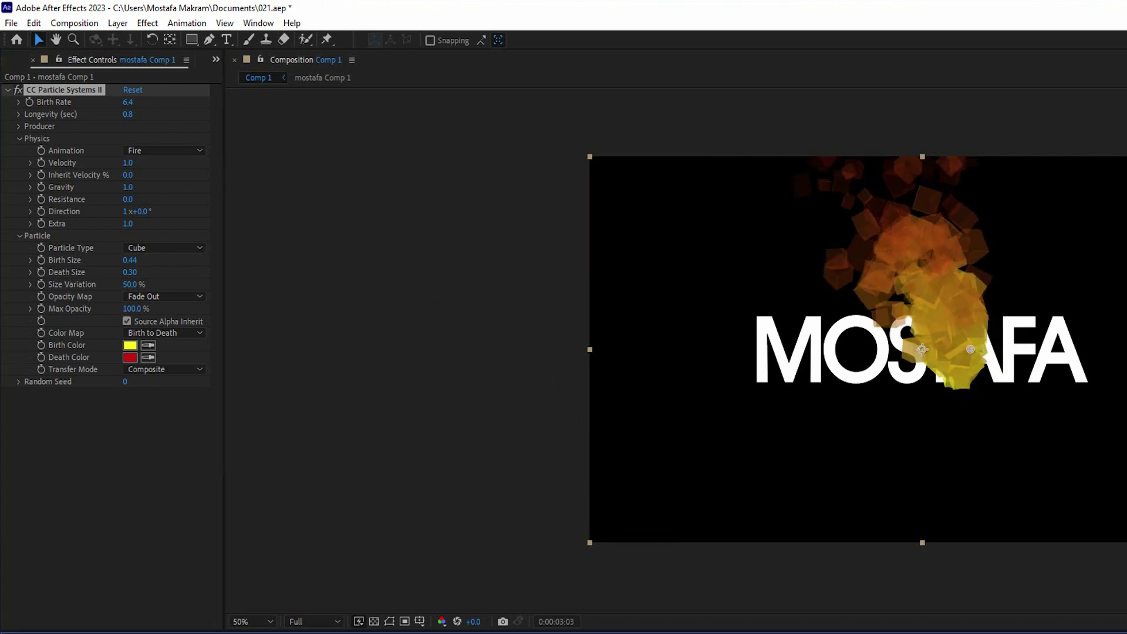
Set the particles' Birth Color to white (FFFFFF) and their Death Color to orange
left_click(131, 347)
left_click_drag(761, 453, 681, 403)
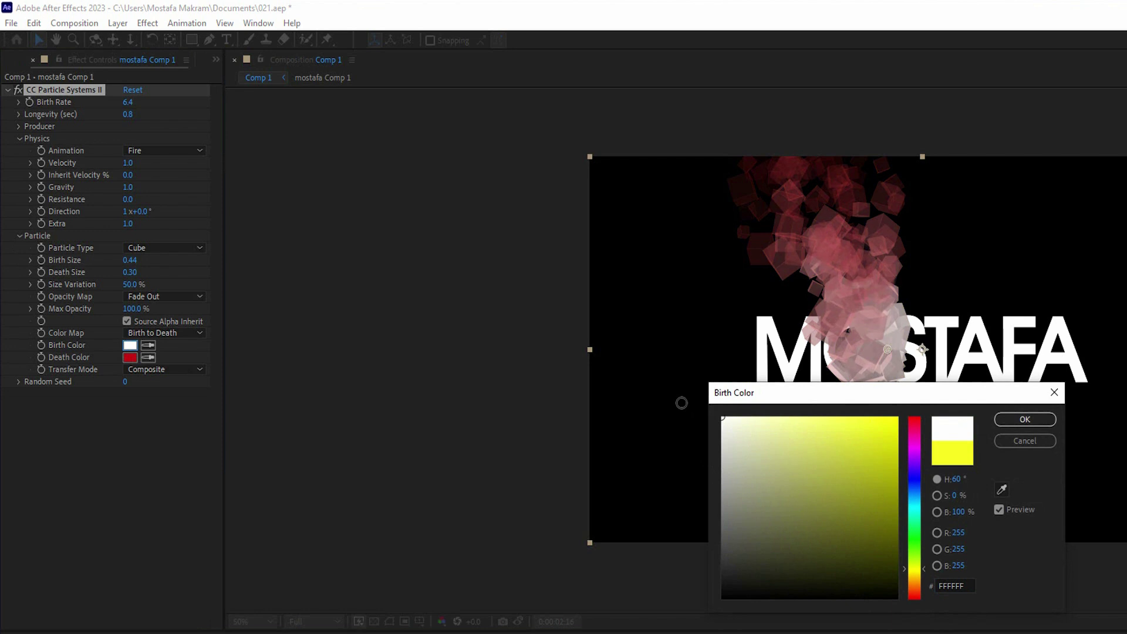
left_click(1025, 421)
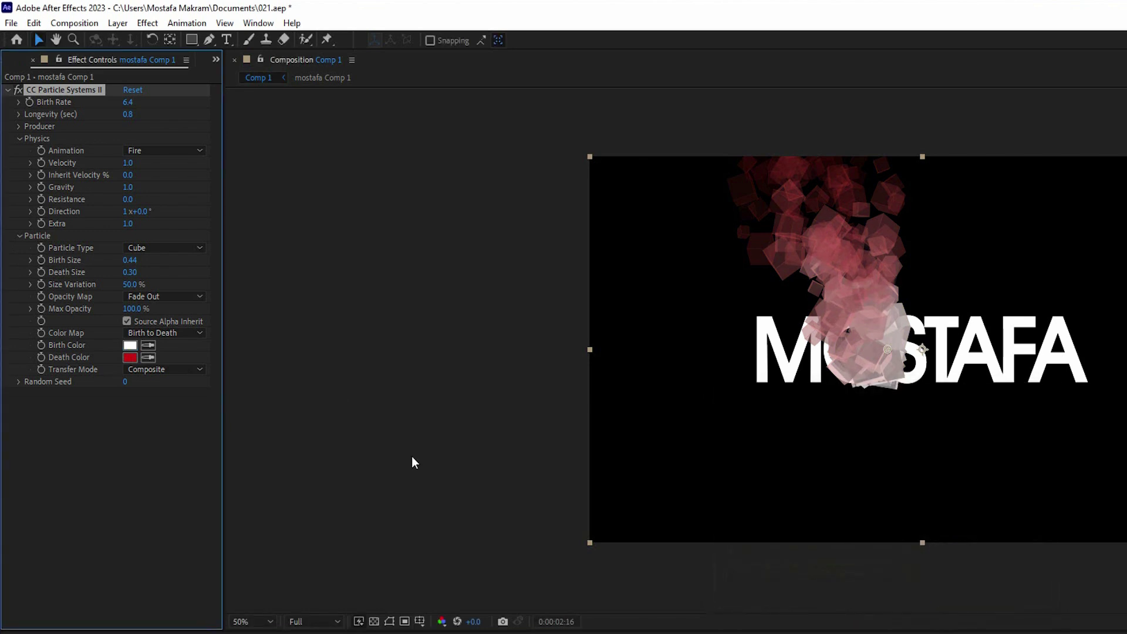
left_click(131, 357)
mouse_move(863, 495)
left_mouse_down()
mouse_move(923, 547)
mouse_move(918, 487)
mouse_move(918, 581)
left_mouse_up()
left_click_drag(881, 517, 991, 398)
left_click(1025, 418)
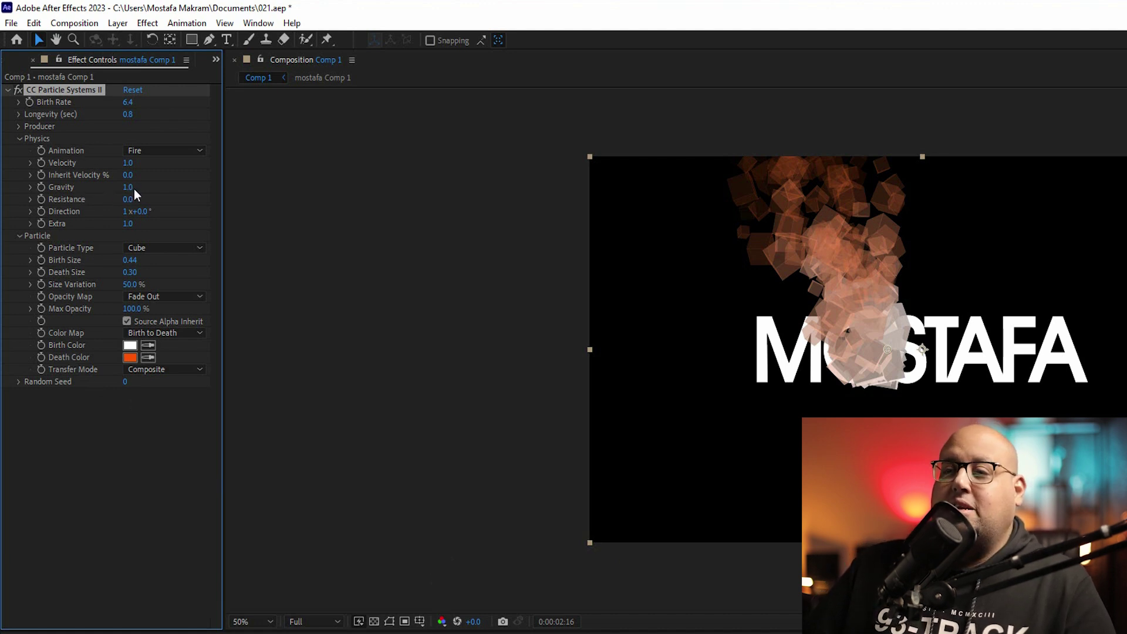
Set the particle Gravity to 0.5 and Direction to 1x+27.0°, and preview the emission across the text
left_click_drag(127, 187, 109, 209)
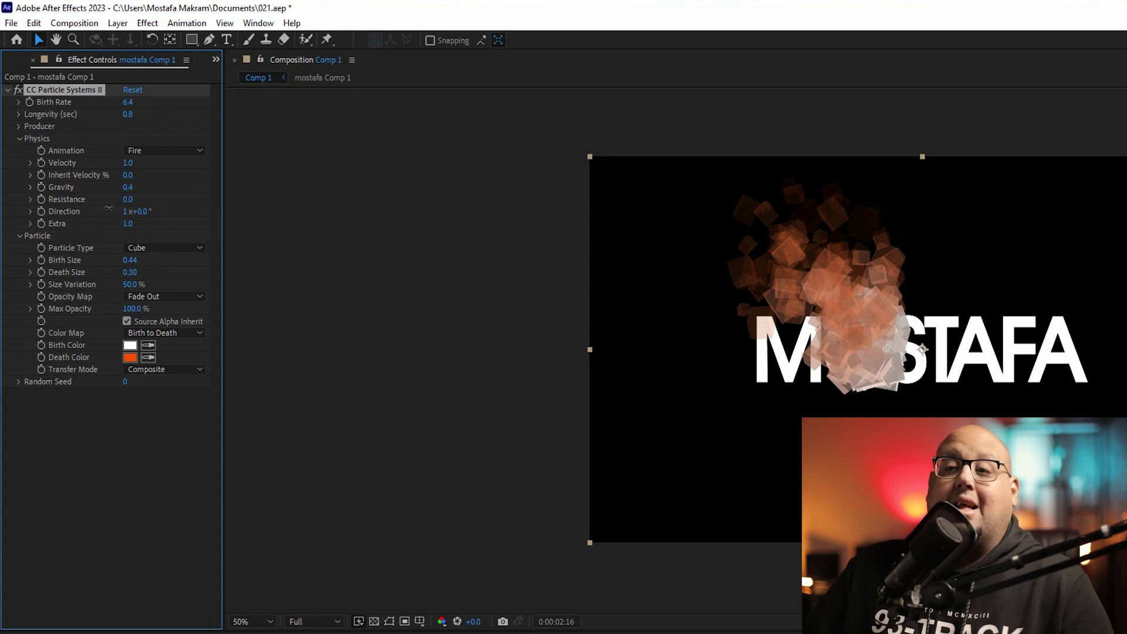
mouse_move(551, 534)
left_mouse_down()
mouse_move(434, 542)
mouse_move(665, 520)
mouse_move(567, 533)
left_mouse_up()
left_click_drag(102, 154, 130, 152)
left_click_drag(130, 152, 115, 159)
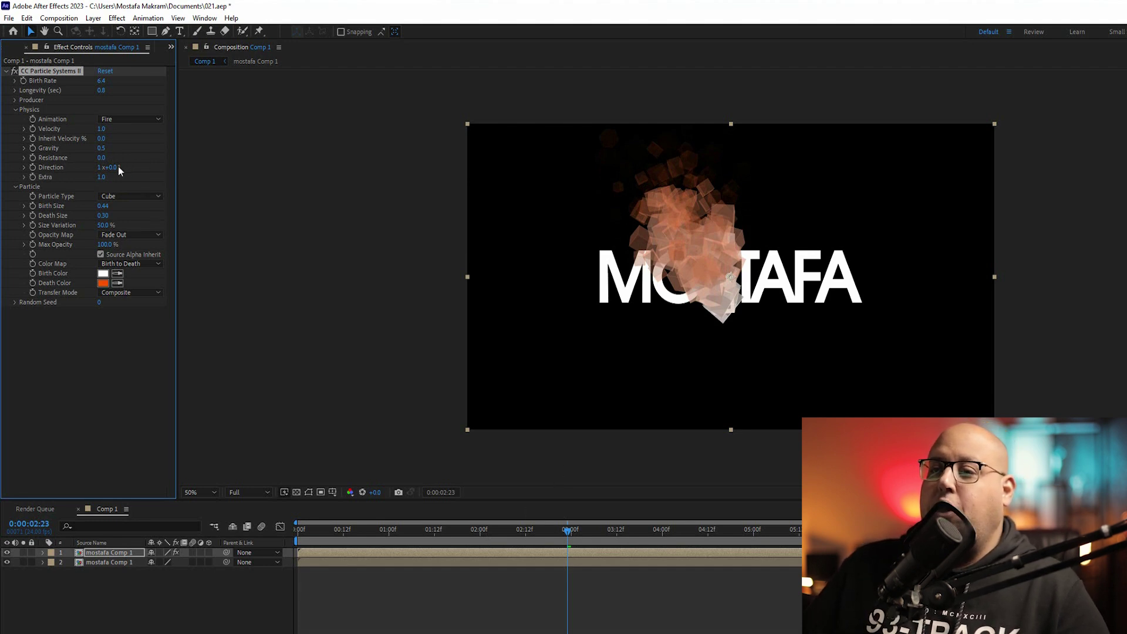
left_click_drag(118, 167, 134, 170)
left_click_drag(564, 533, 631, 530)
key("space")
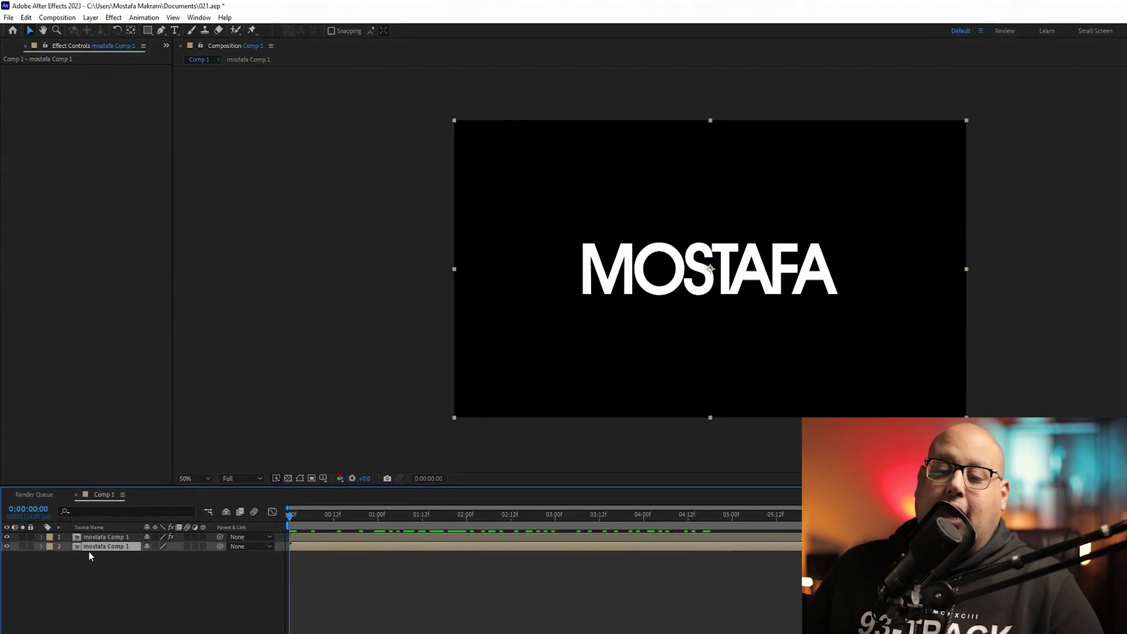
Find the Linear Wipe preset by searching for "wipe" and apply it to the lower text layer
left_click(47, 562)
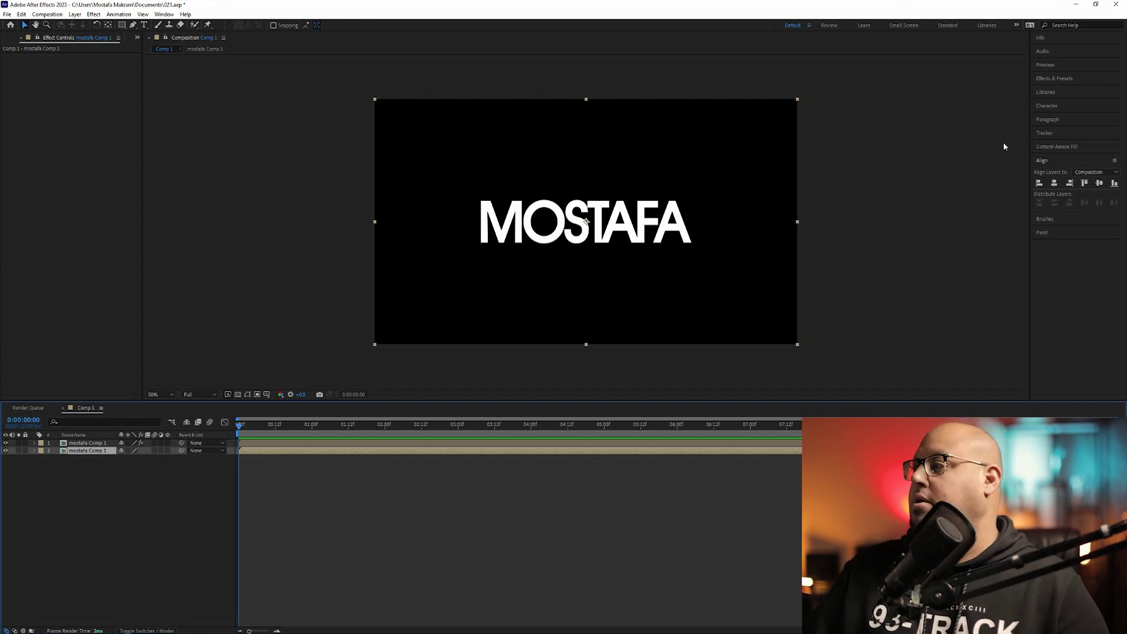
left_click(1056, 78)
left_click(1059, 91)
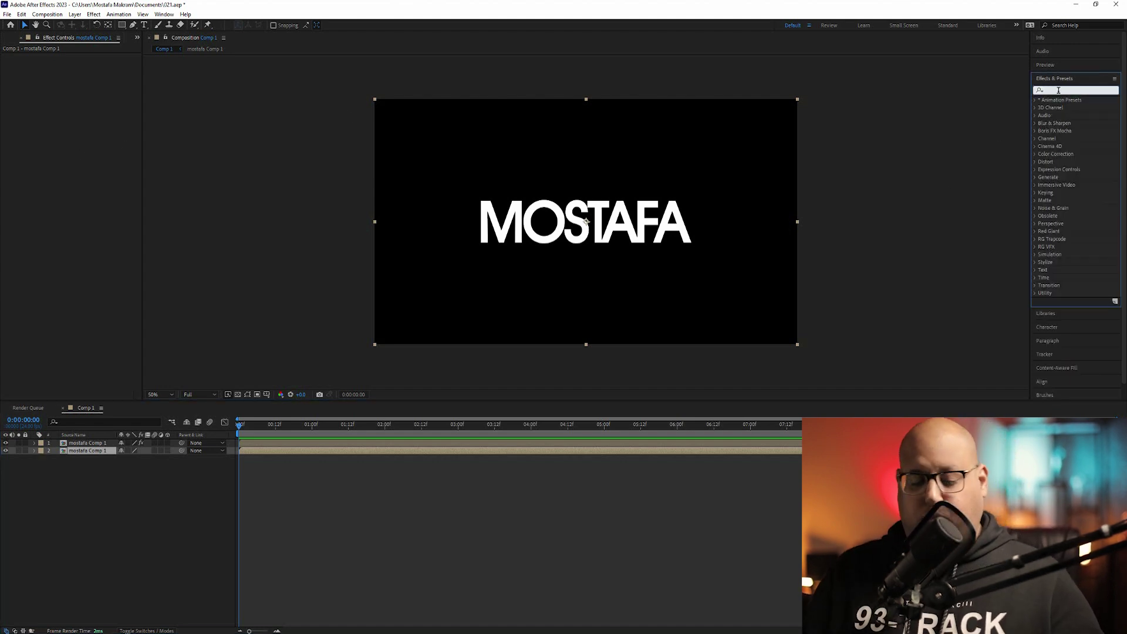
type("wipe")
left_click(1071, 293)
left_click_drag(1063, 293, 100, 449)
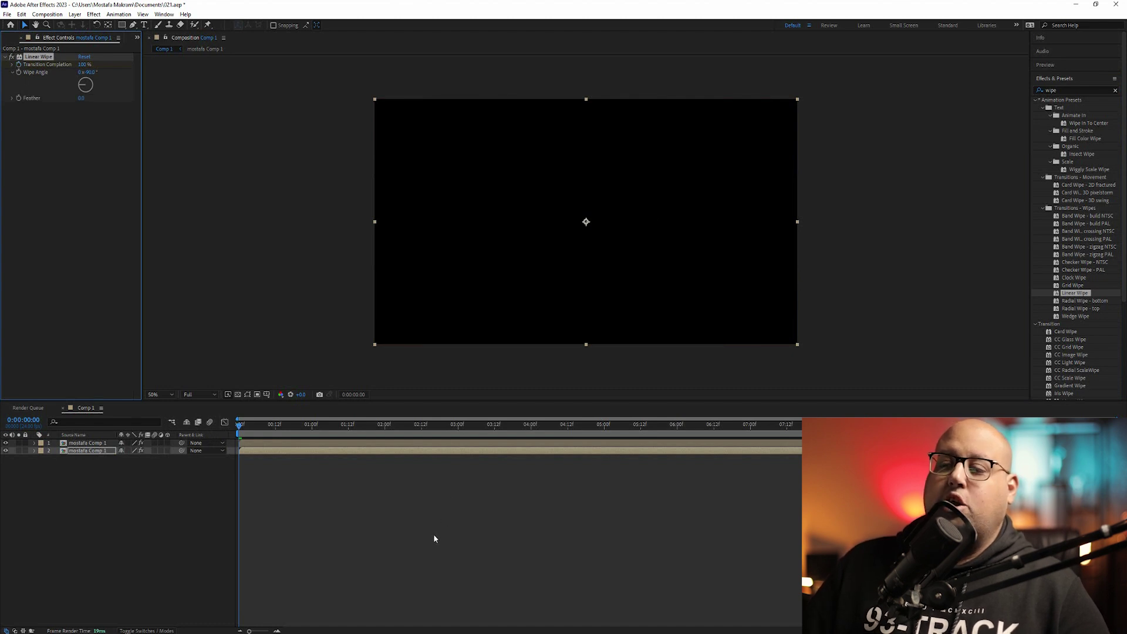
left_click(73, 435)
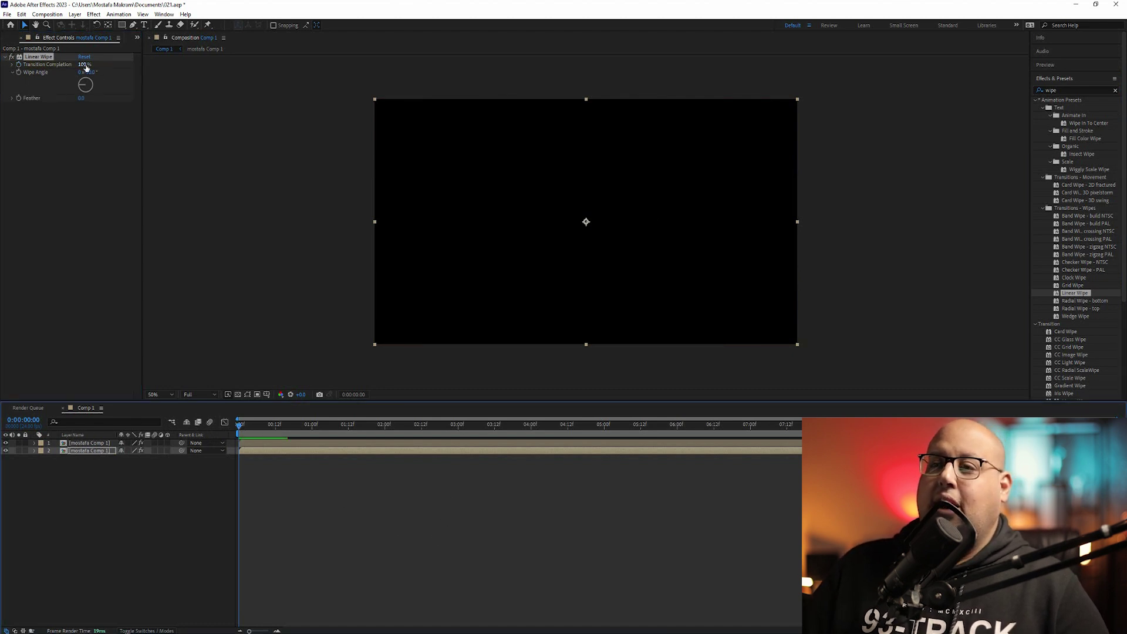
Animate the Linear Wipe's Transition Completion from 94% at 0:00:01:23 to 0% at 0:00:04:13, and check the reveal against the particles
left_click_drag(84, 64, 1, 83)
left_click_drag(239, 429, 382, 435)
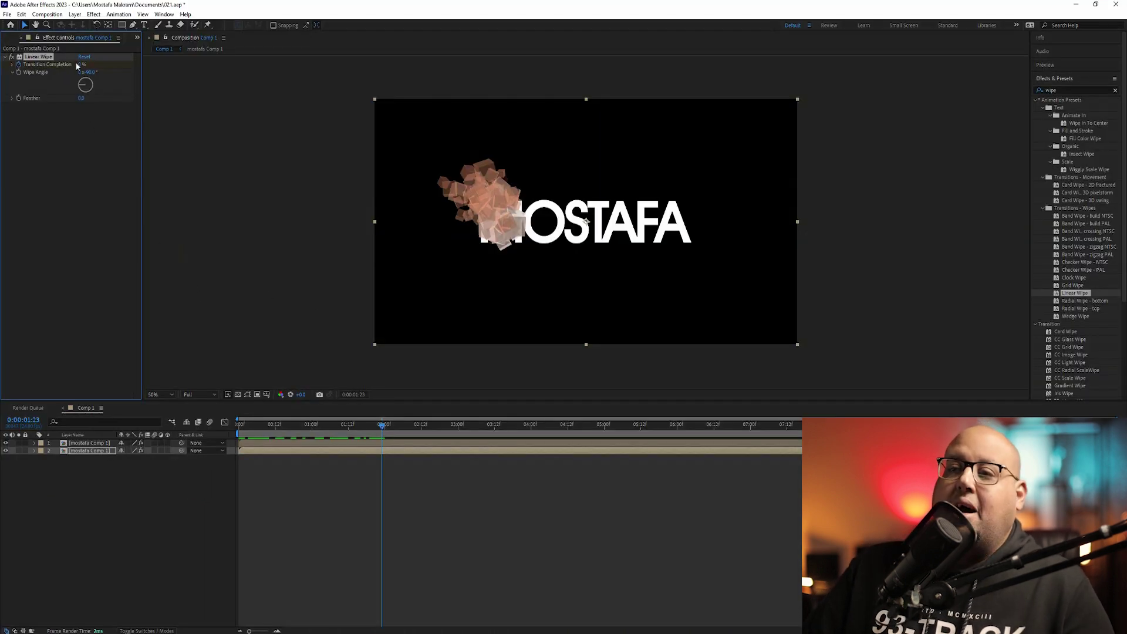
left_click_drag(81, 66, 117, 65)
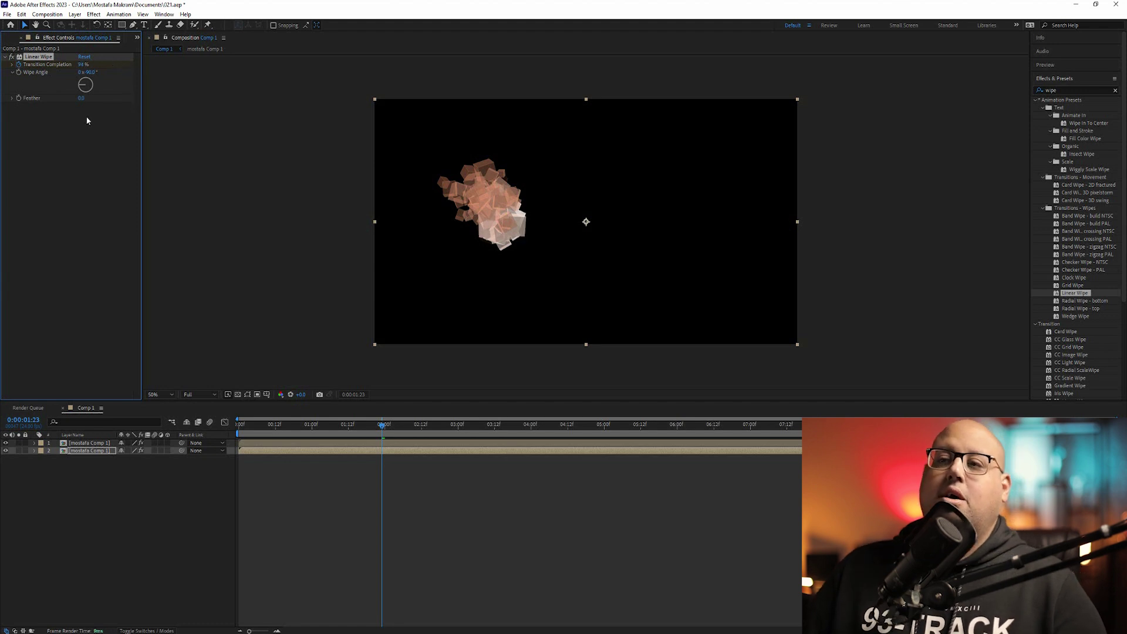
left_click_drag(385, 430, 572, 429)
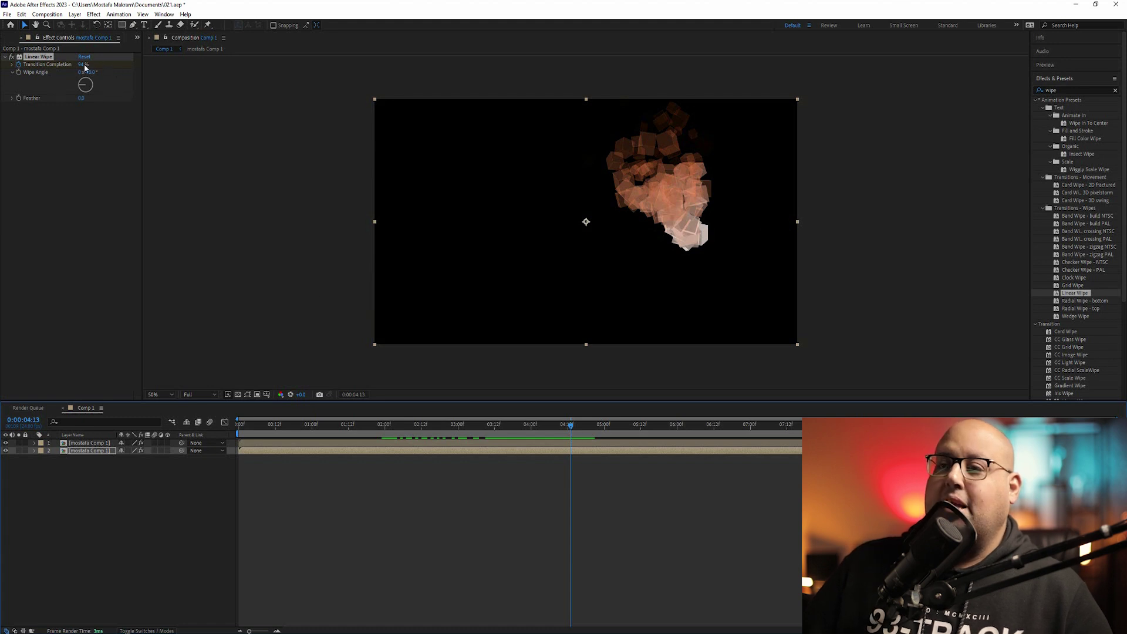
left_click_drag(85, 65, 35, 64)
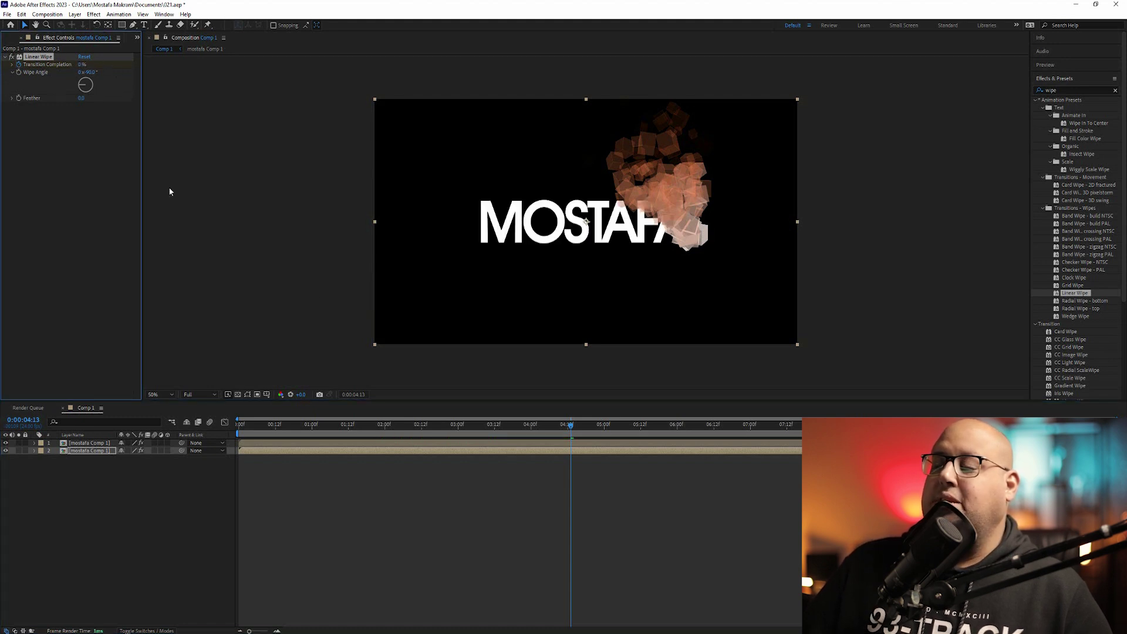
left_click_drag(572, 424, 442, 432)
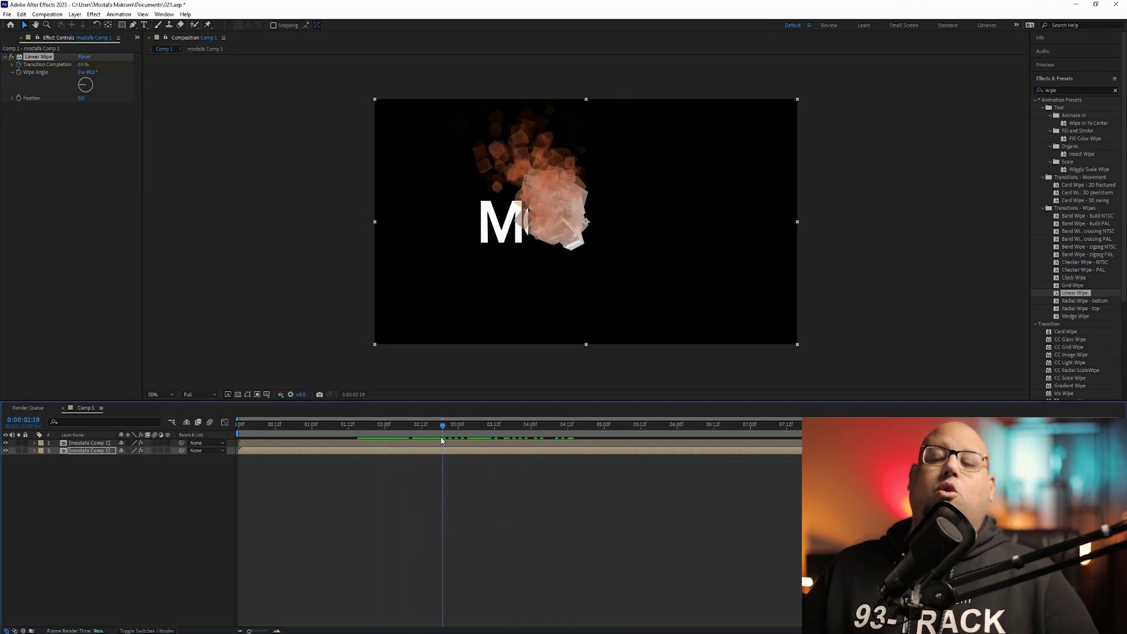
Reveal the lower layer's Linear Wipe keyframes, move the ending keyframe to just past 5 seconds, and review the timing
left_click(79, 452)
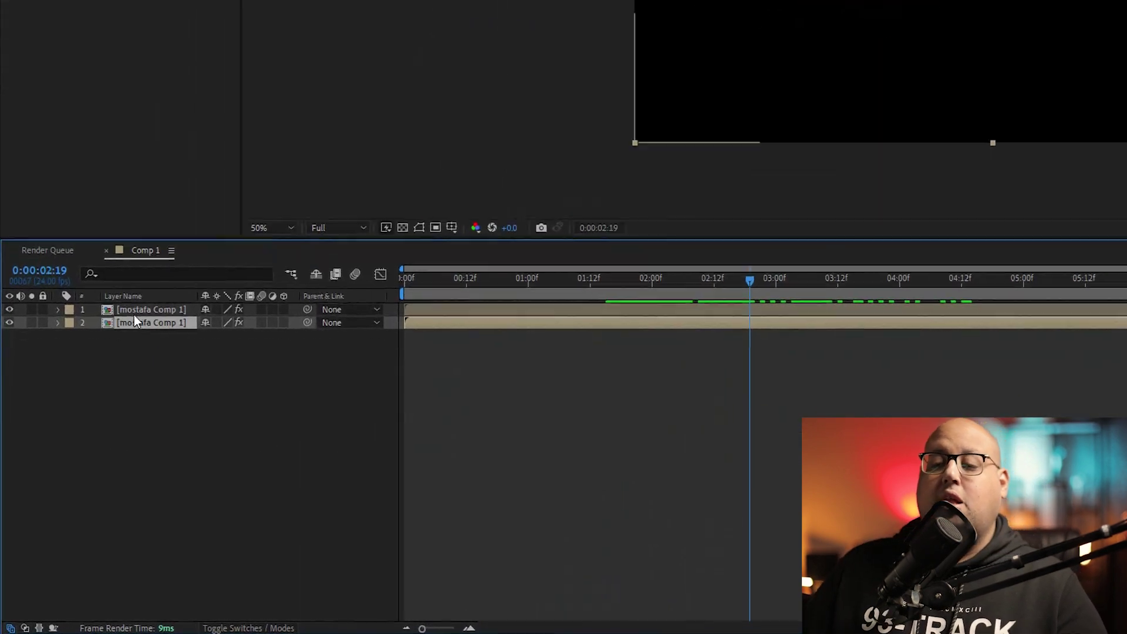
key("u")
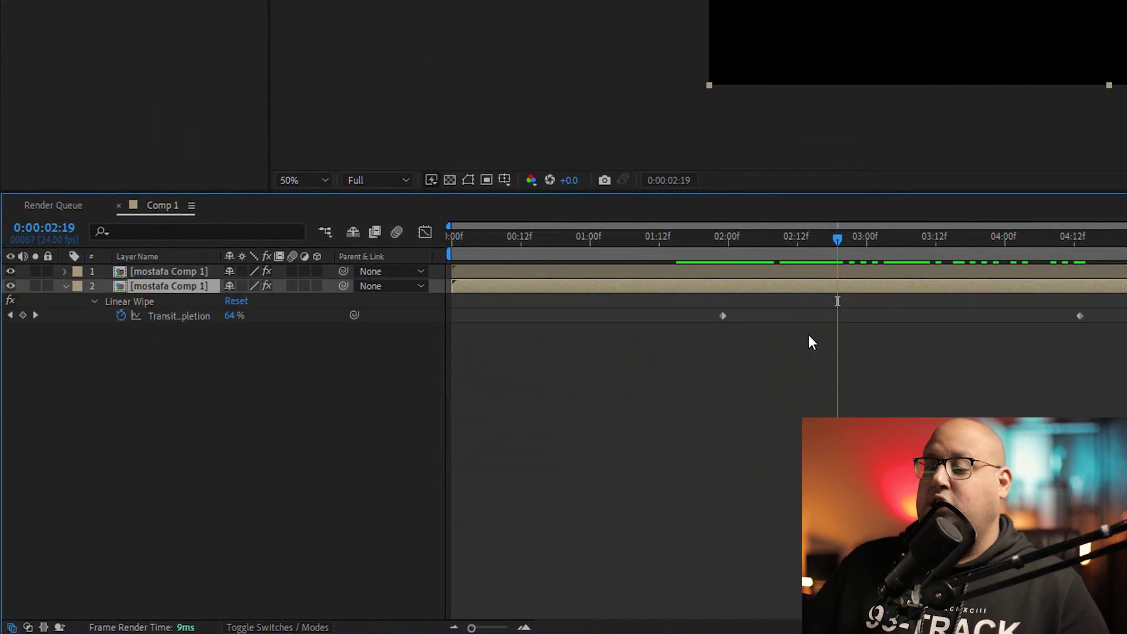
left_click_drag(860, 260, 818, 251)
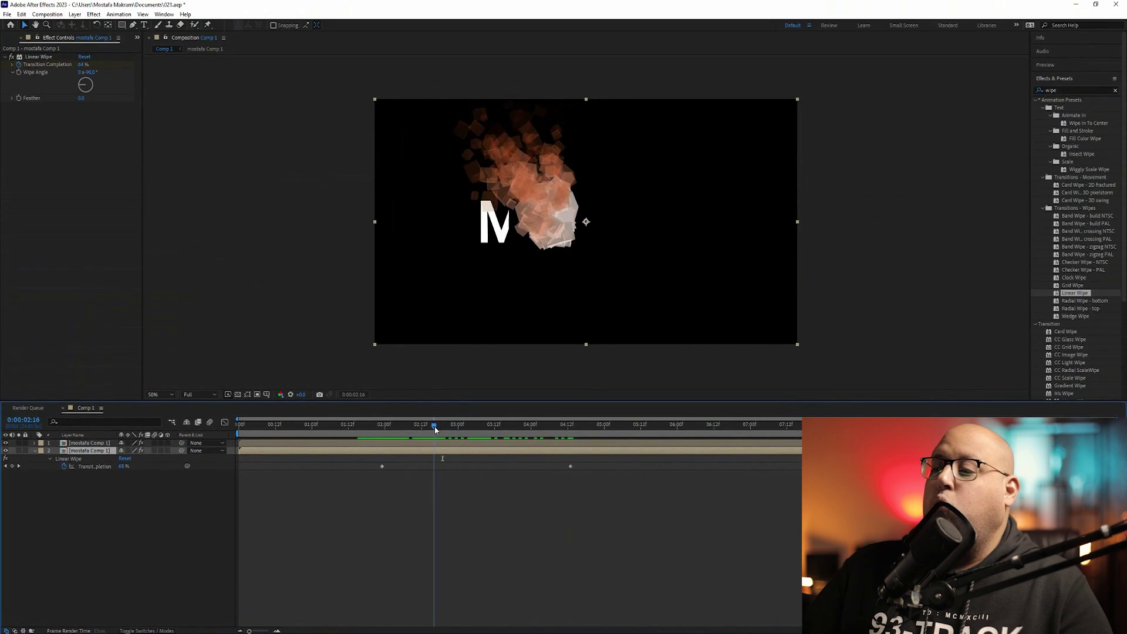
left_click_drag(432, 432, 430, 431)
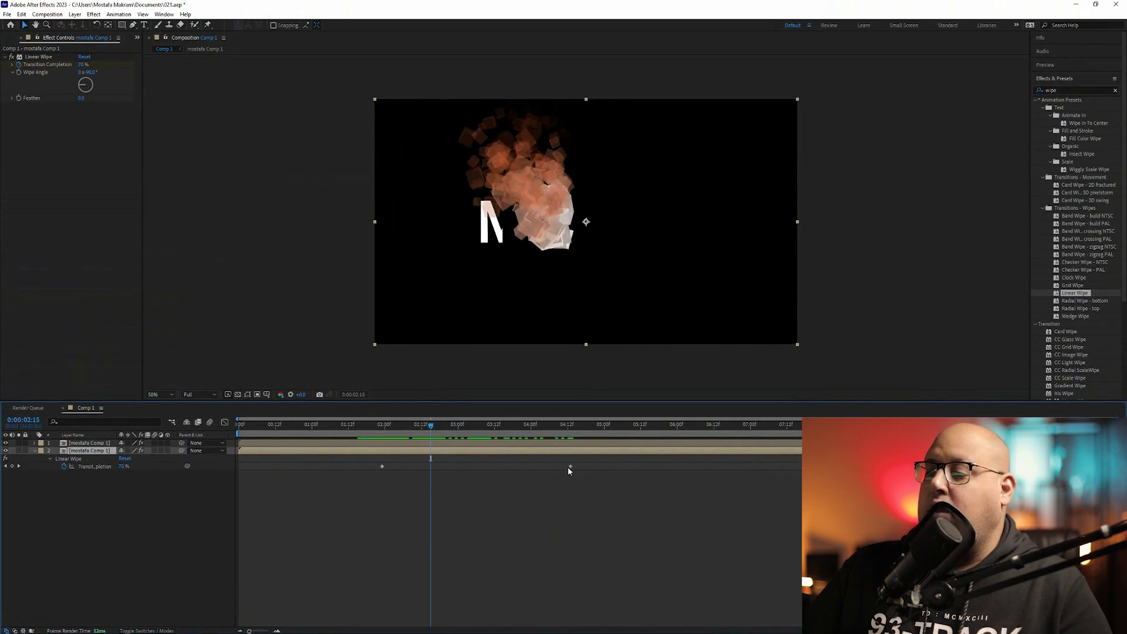
left_click_drag(570, 466, 610, 467)
mouse_move(431, 456)
left_mouse_down()
mouse_move(446, 456)
mouse_move(412, 460)
left_mouse_up()
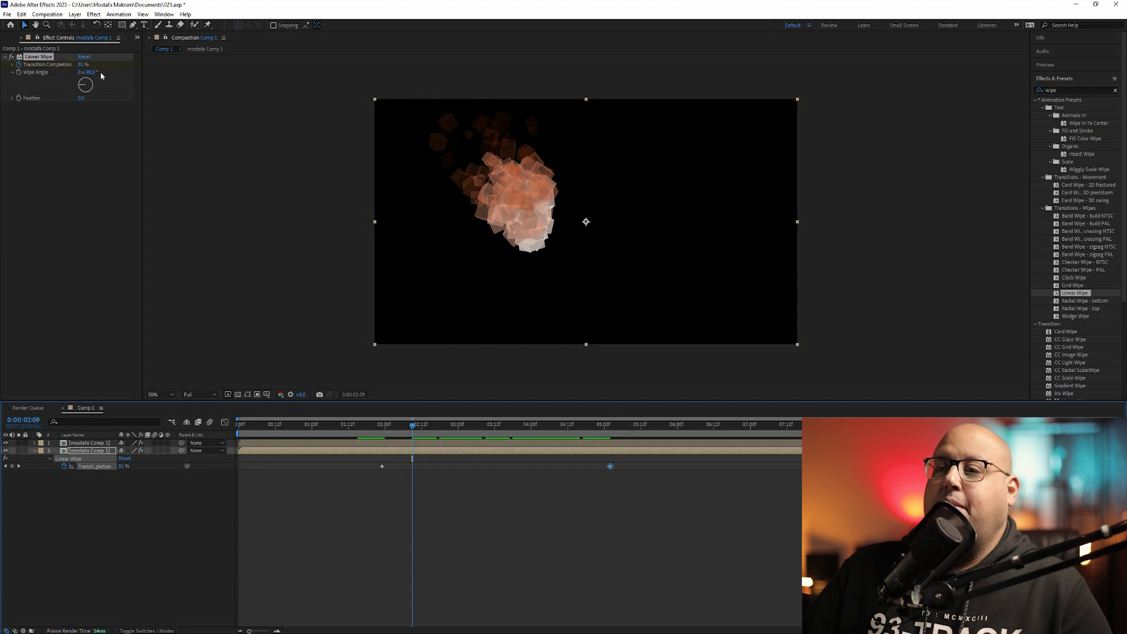
key("space")
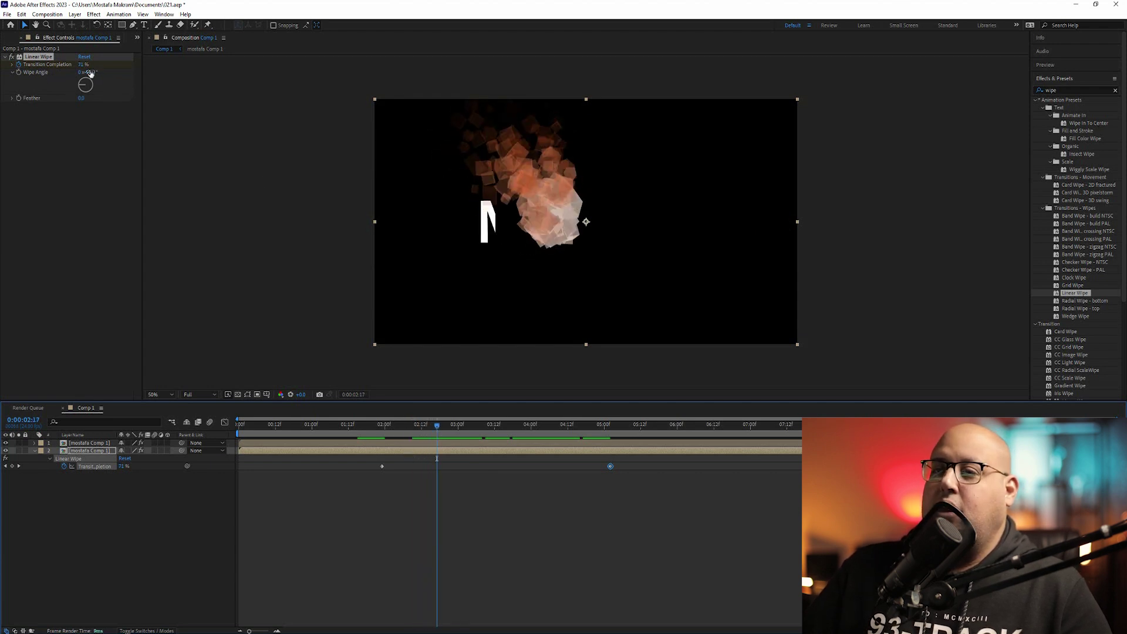
Tilt the Linear Wipe's Wipe Angle to -108° and soften its edge with a Feather of about 61
left_click_drag(90, 74, 113, 74)
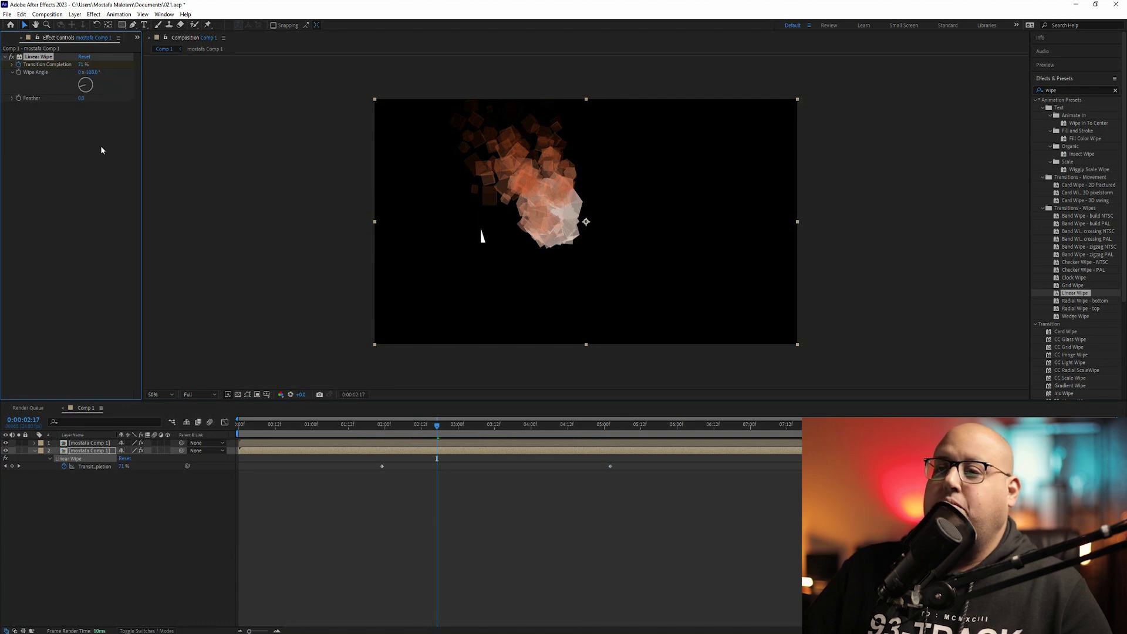
left_click(85, 97)
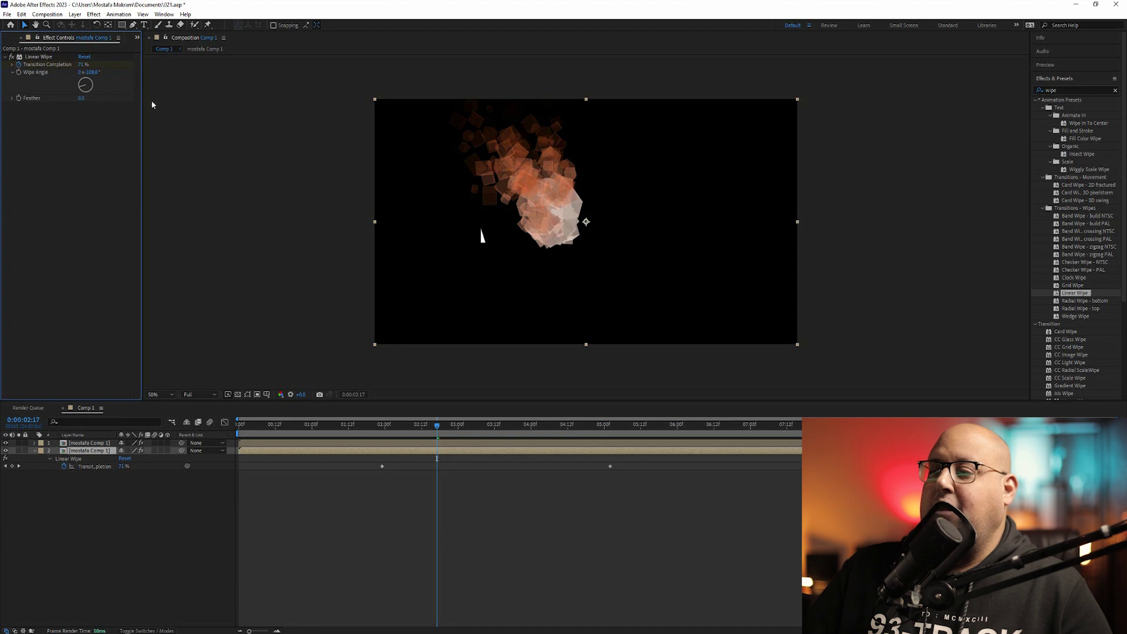
left_click_drag(82, 101, 94, 101)
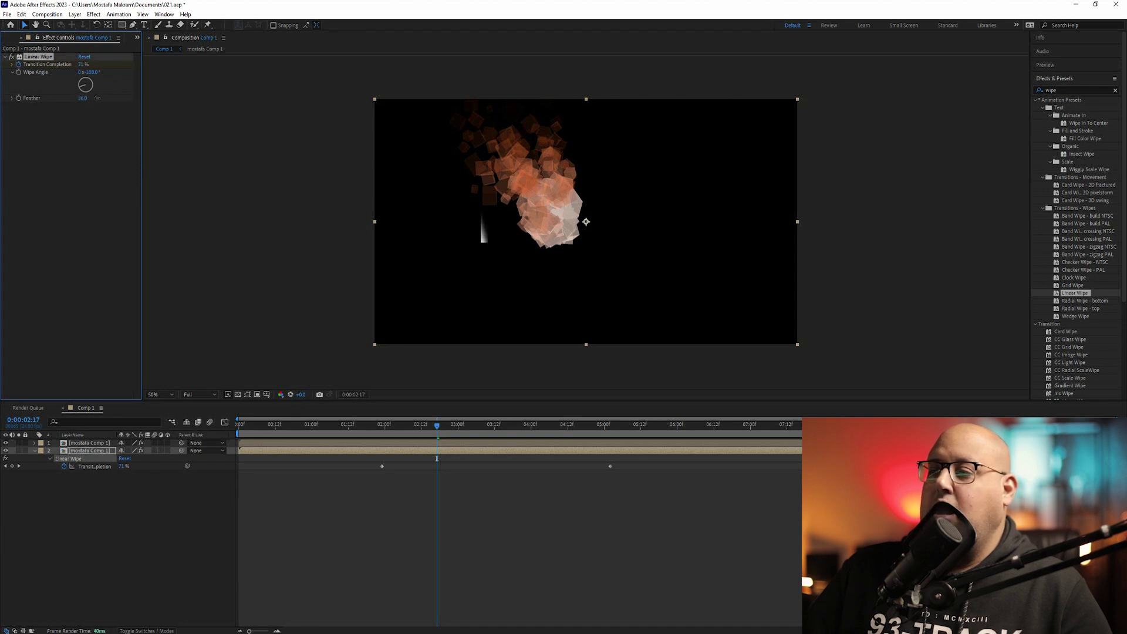
Set Transition Completion to 75% at 0:00:01:23, move the ending keyframe to just past 6 seconds, and preview the reveal
left_click_drag(438, 428, 382, 428)
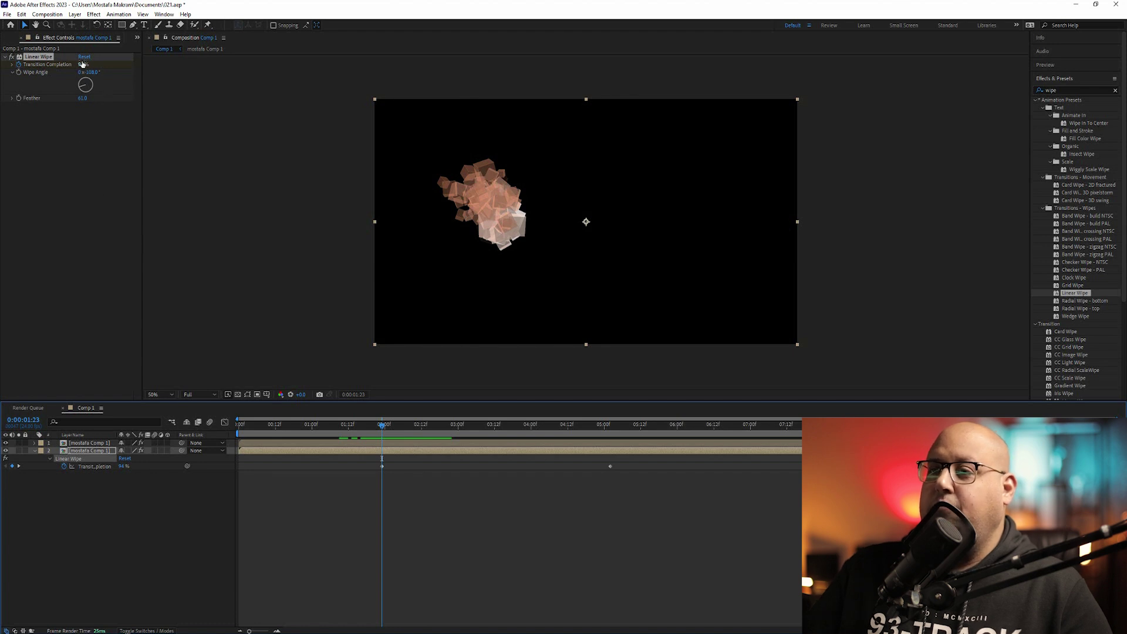
left_click_drag(83, 65, 61, 65)
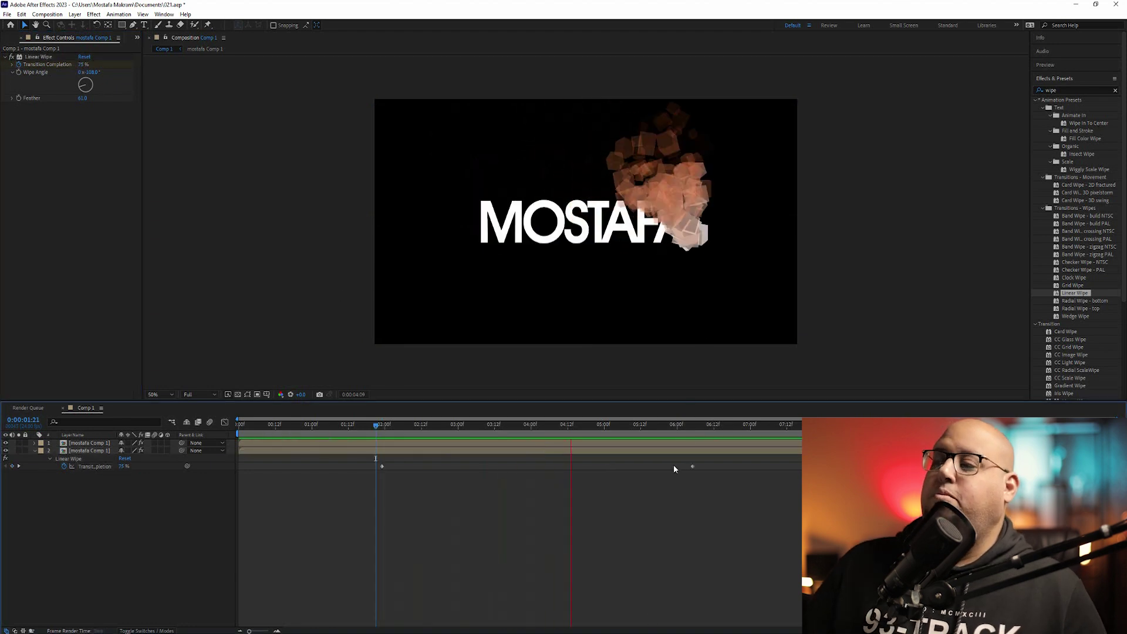
left_click(684, 424)
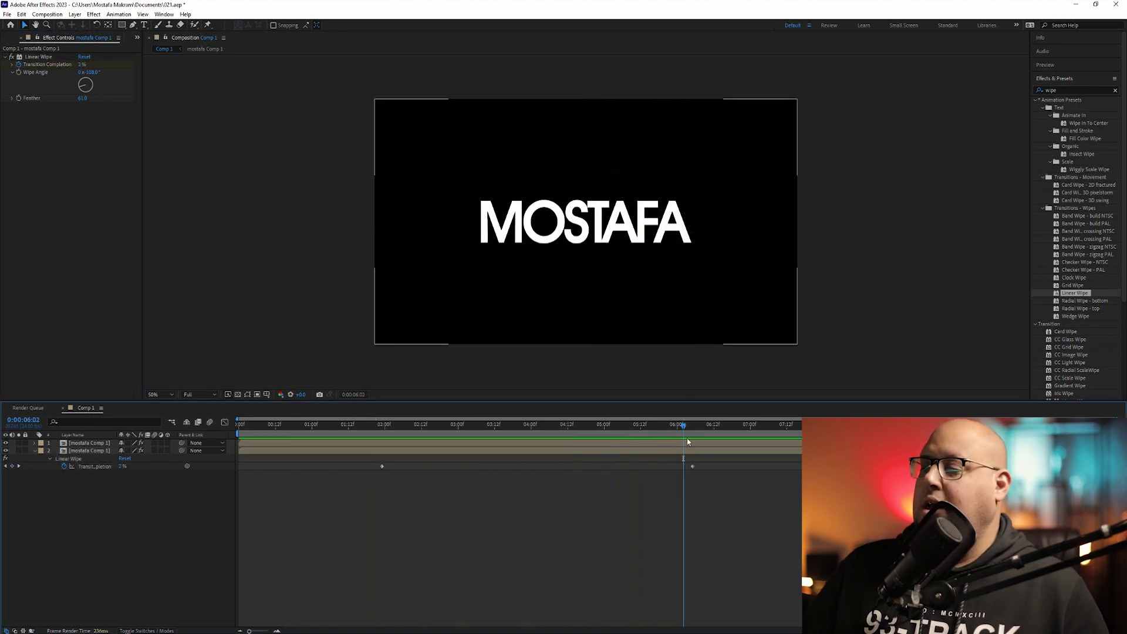
left_click_drag(683, 424, 503, 450)
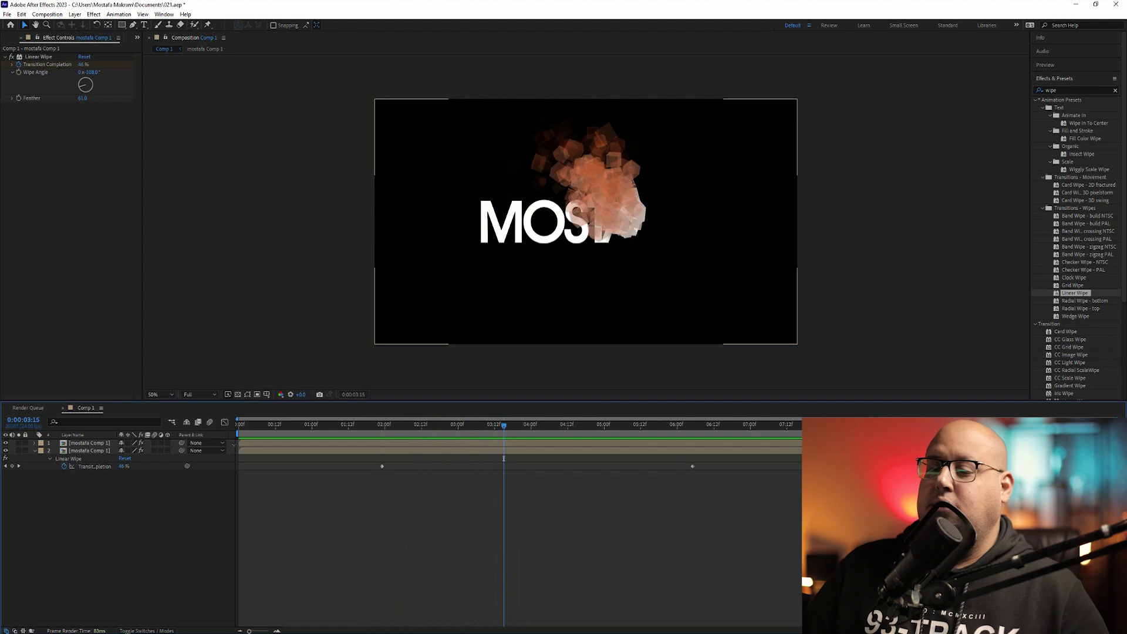
Try Faded Sphere as the upper layer's Particle Type, and settle on Shaded&Faded Sphere
left_click(88, 443)
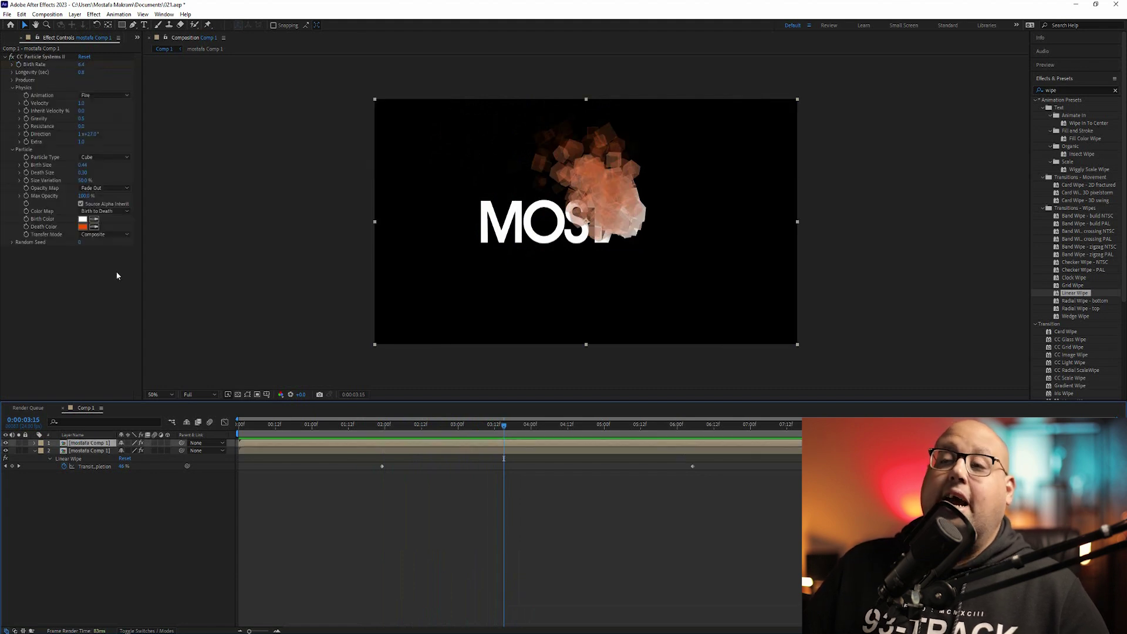
left_click(102, 157)
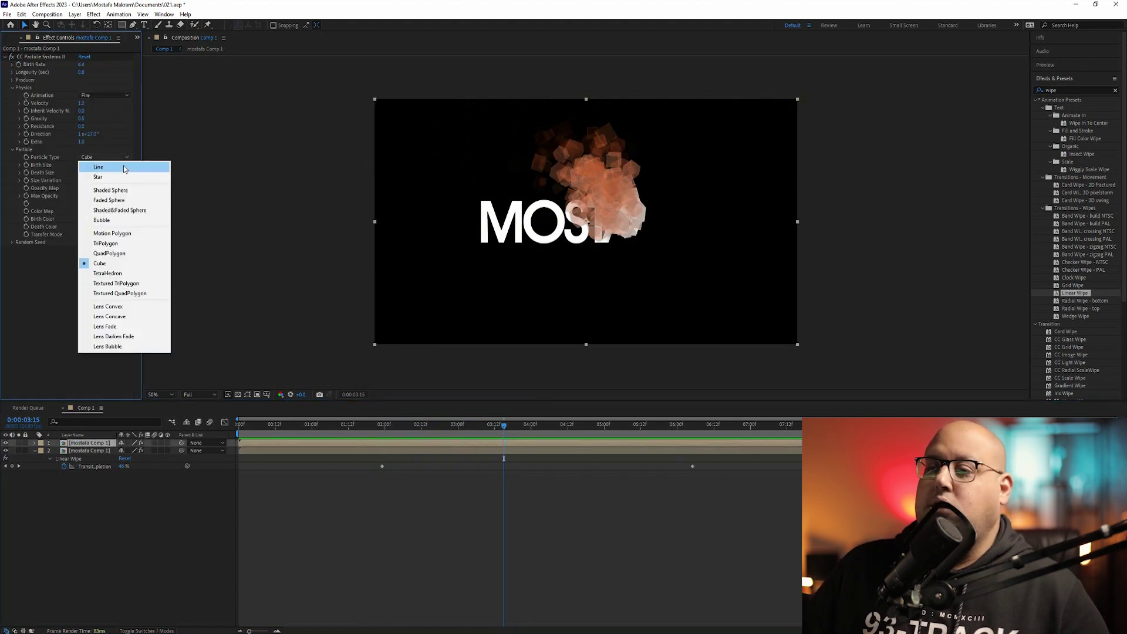
left_click(119, 200)
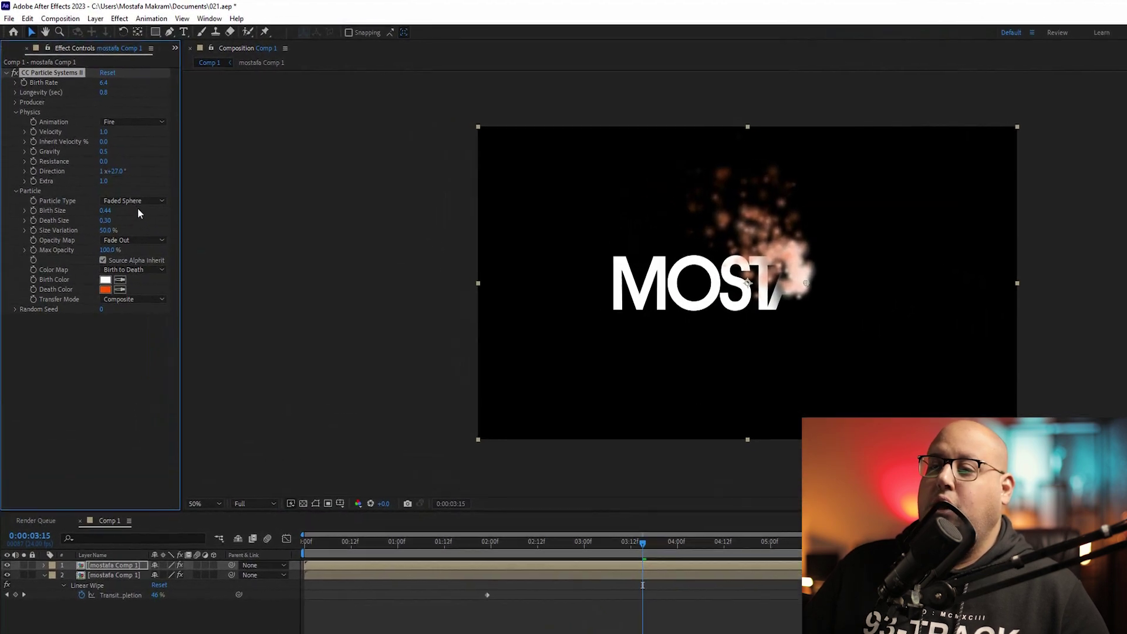
left_click(138, 201)
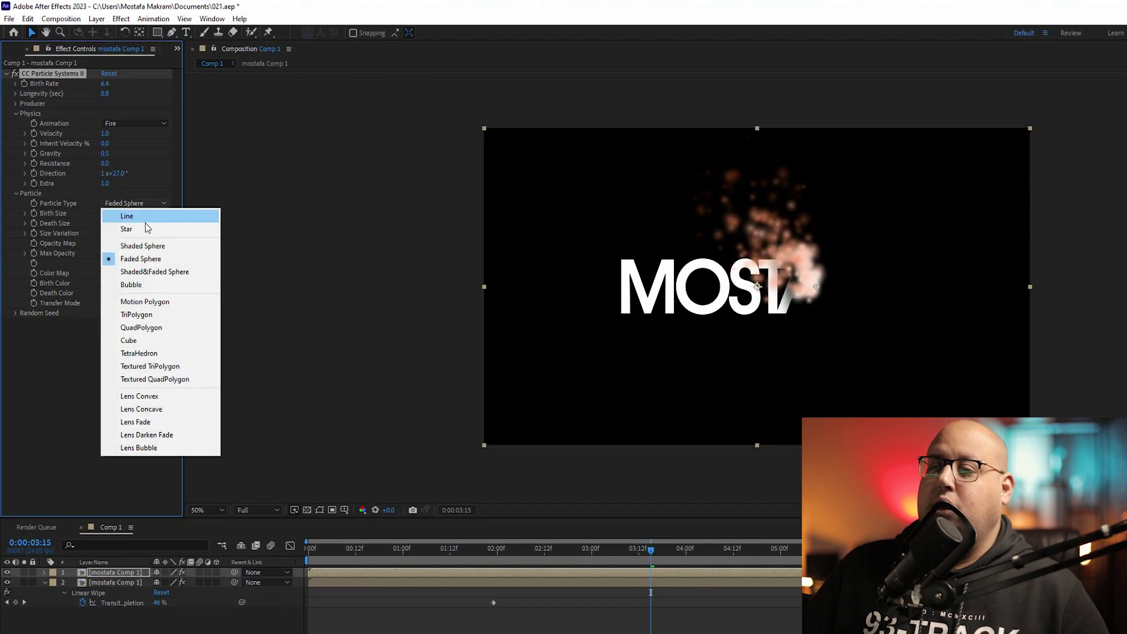
left_click(147, 263)
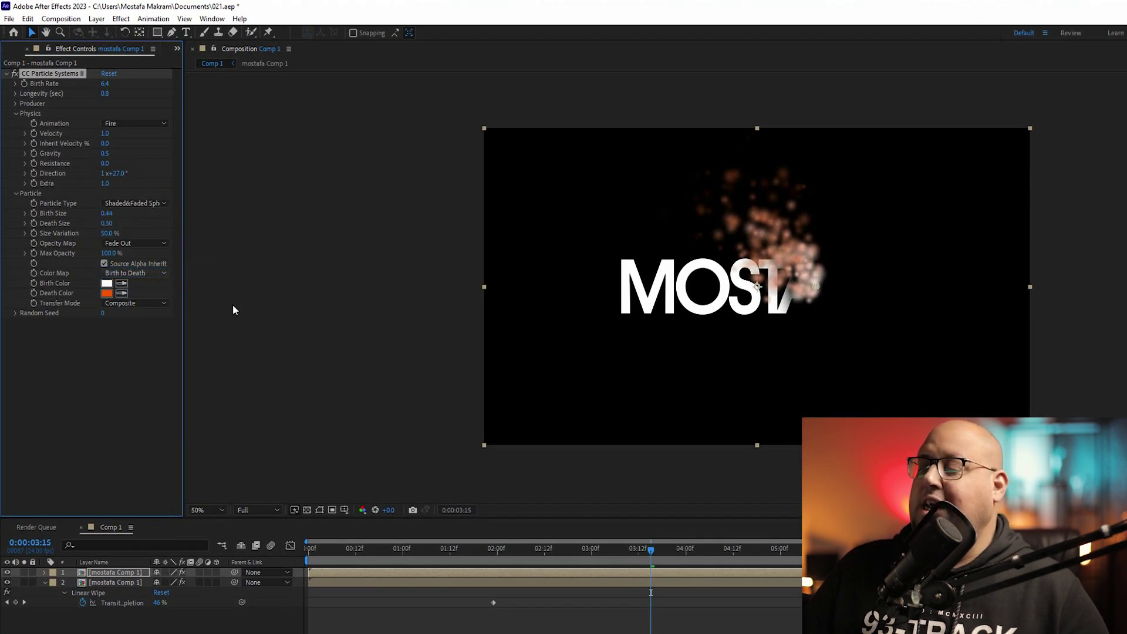
Try a bright green Death Color (36FF00) for the upper layer's particles
left_click_drag(651, 549, 670, 592)
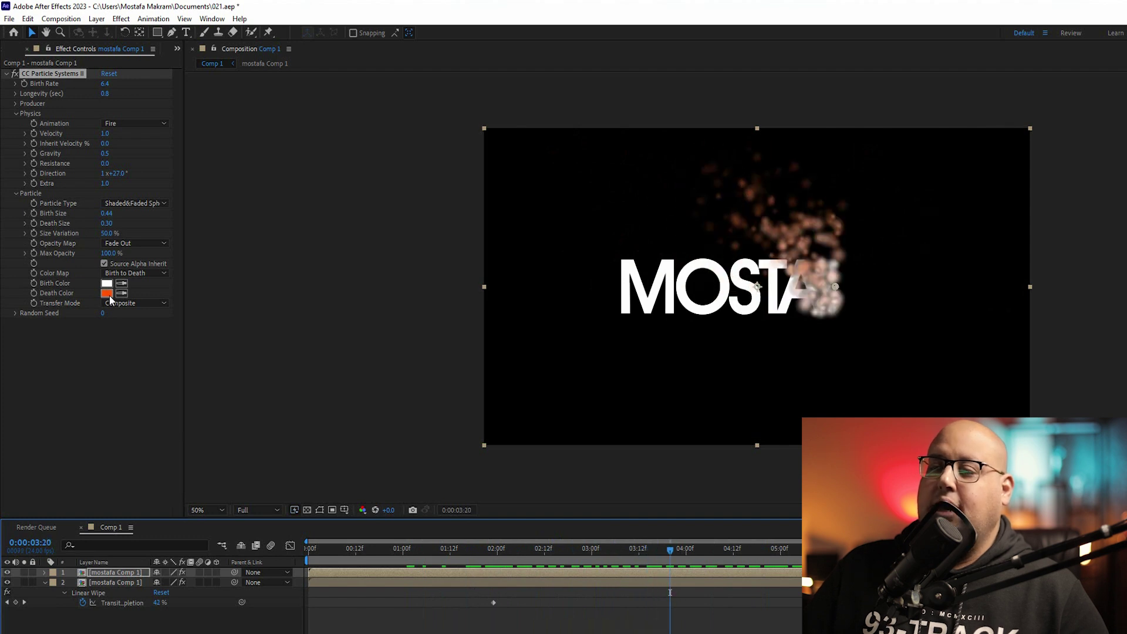
left_click(108, 293)
left_click(841, 345)
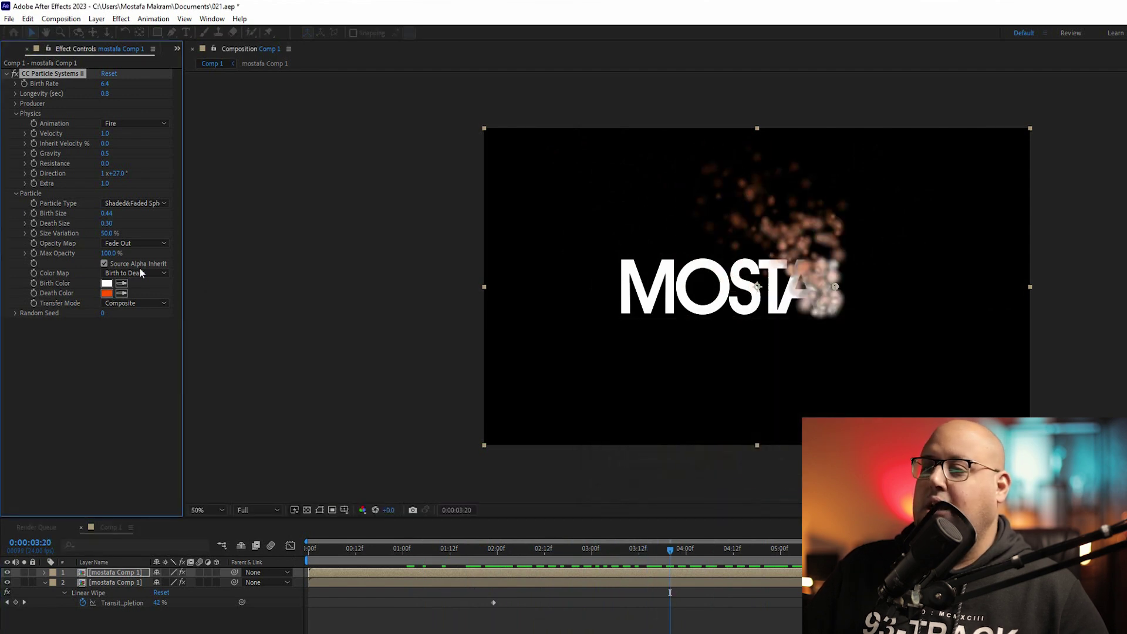
left_click(107, 293)
left_click_drag(751, 483, 755, 456)
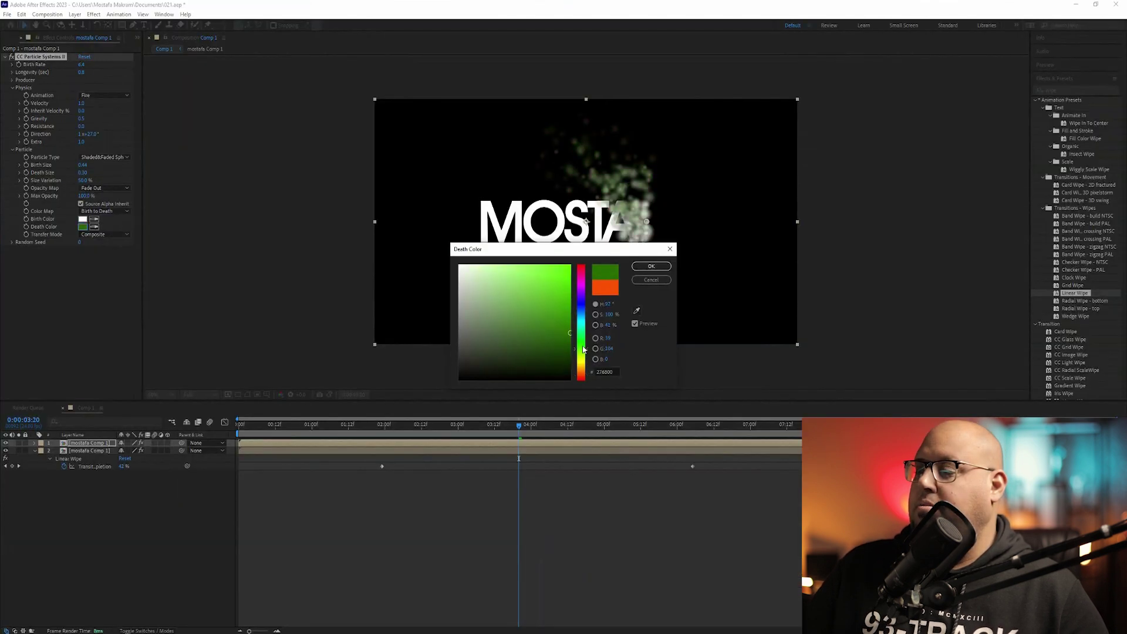
left_click_drag(584, 350, 587, 346)
mouse_move(566, 276)
left_mouse_down()
mouse_move(563, 317)
mouse_move(569, 266)
left_mouse_up()
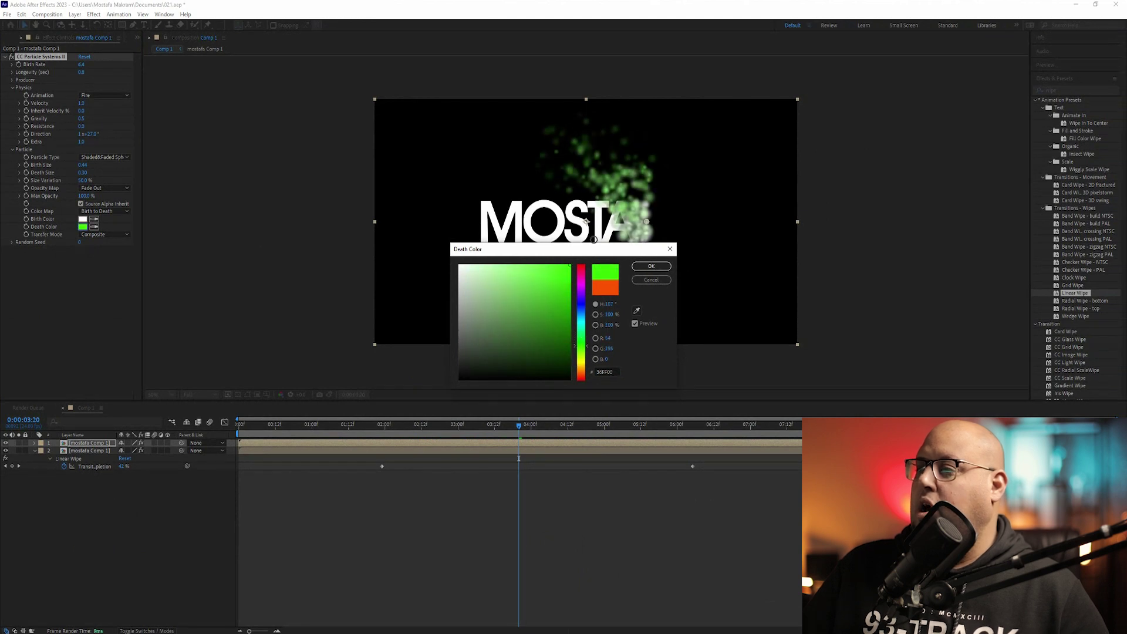
left_click(651, 267)
Set the upper layer's Particle Type to Cube and its Death Color to red, and preview the reveal
left_click(105, 157)
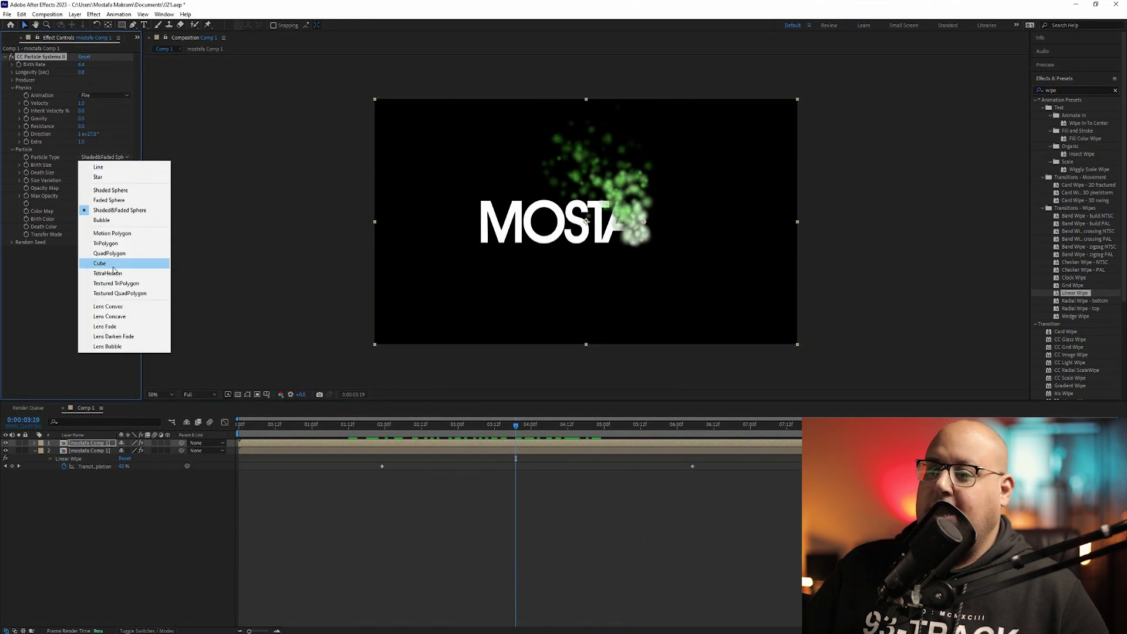
left_click(111, 262)
left_click(82, 227)
left_click_drag(581, 320, 581, 379)
left_click(651, 267)
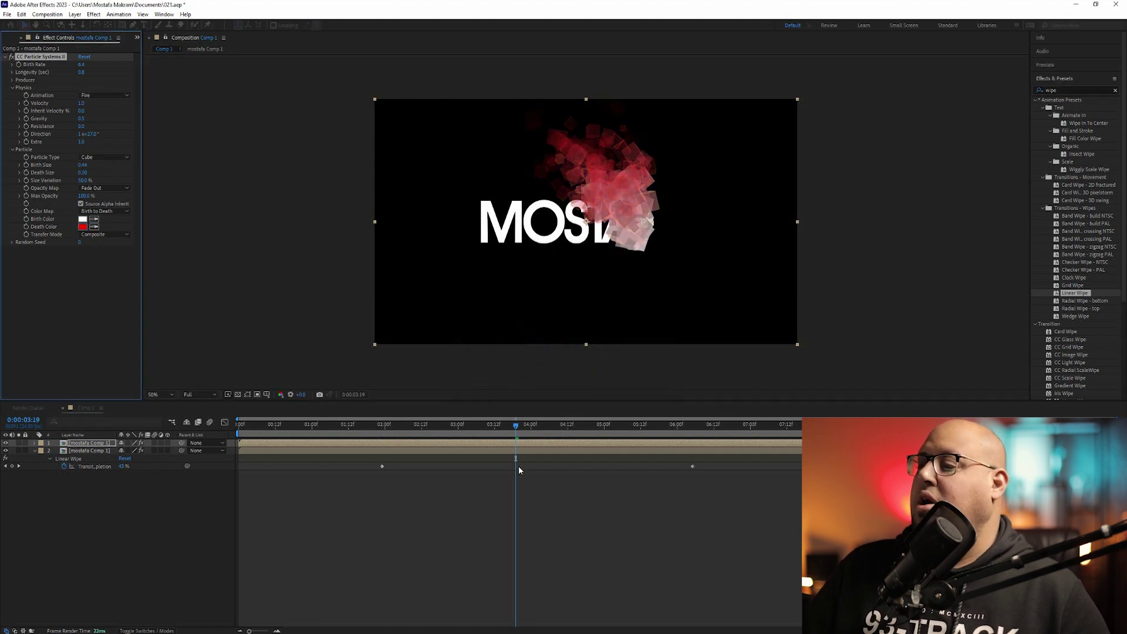
left_click(519, 420)
key("space")
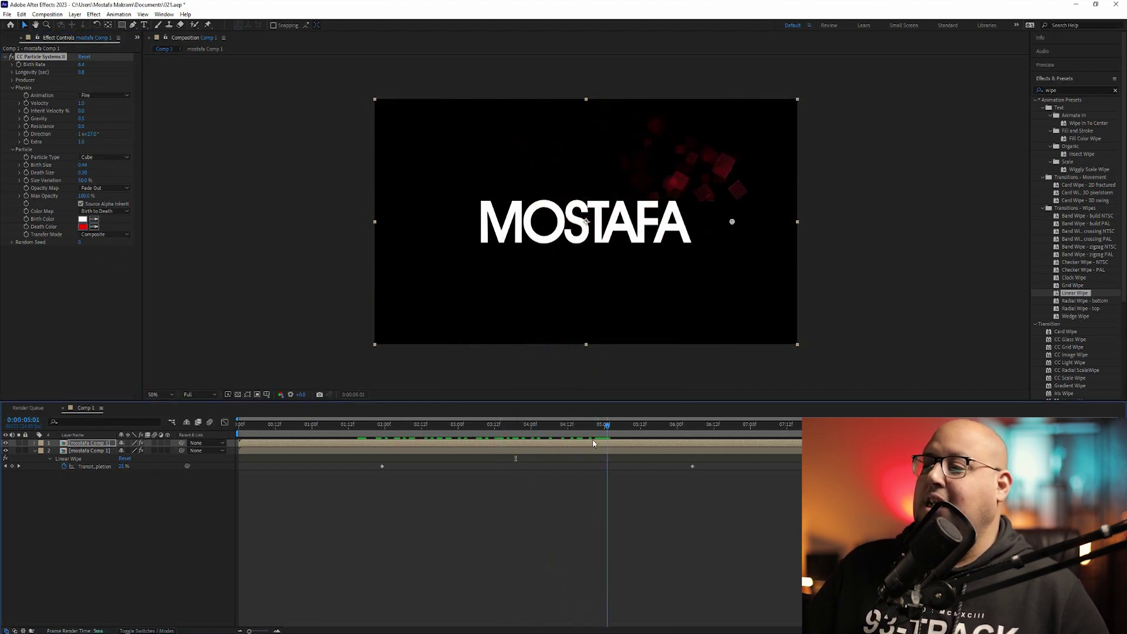
Create a new full-frame black solid layer in Comp 1
right_click(72, 552)
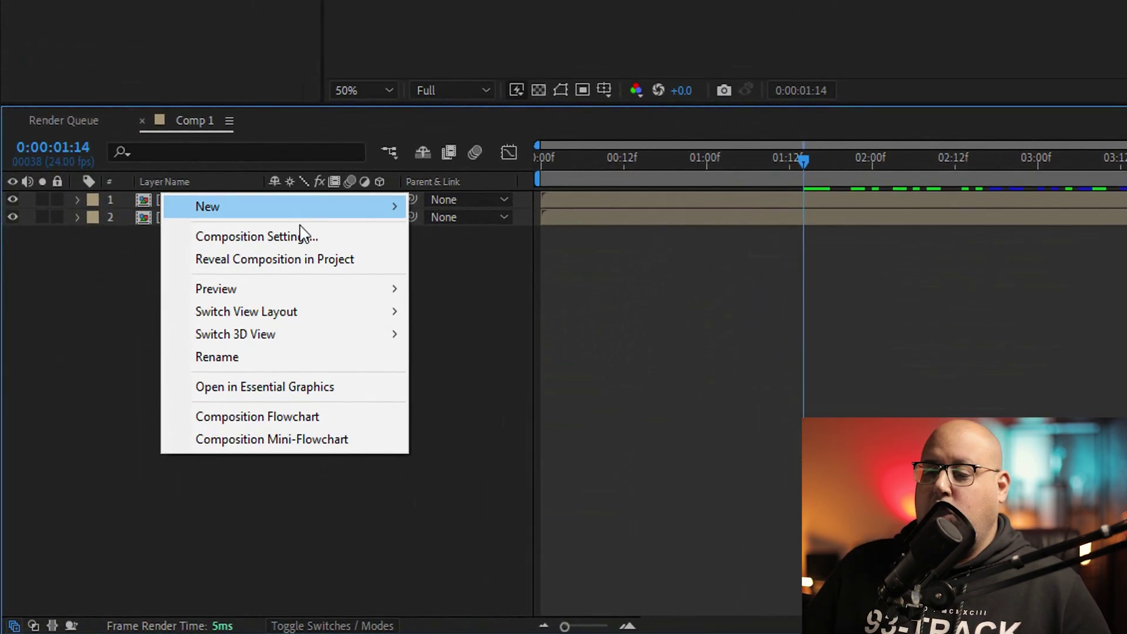
mouse_move(304, 213)
left_click(483, 254)
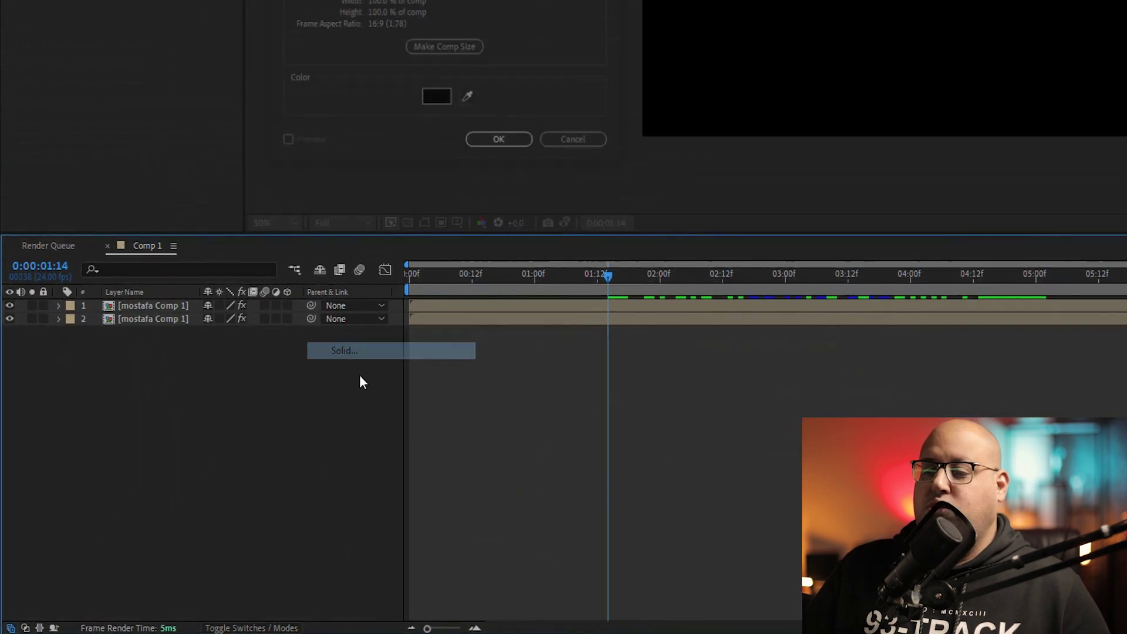
left_click(520, 116)
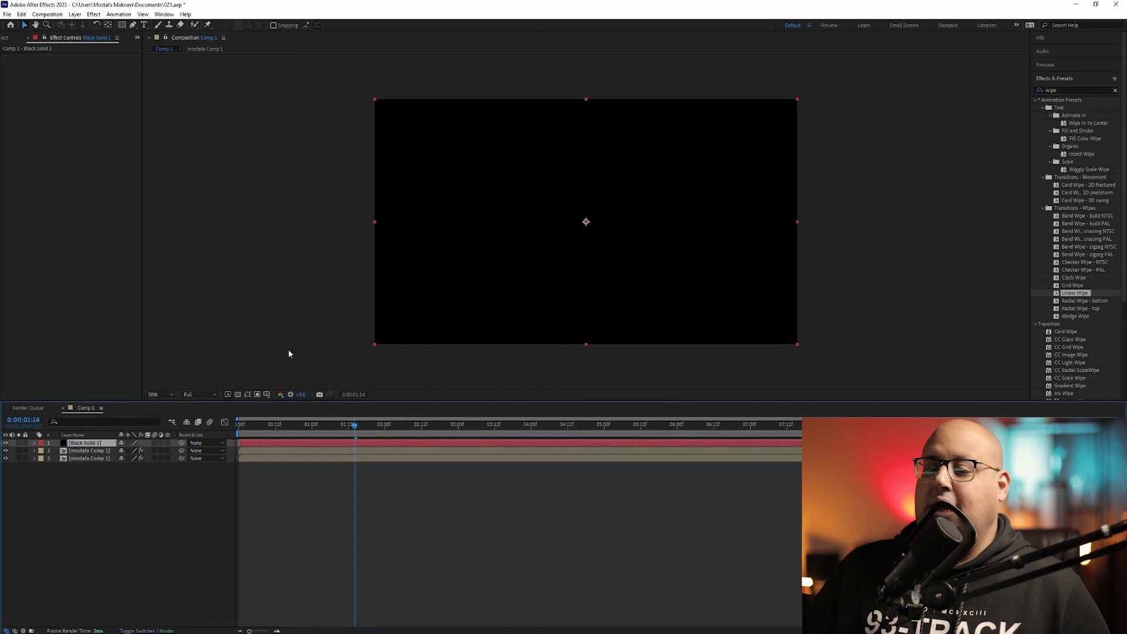
Apply CC Particle Systems II to the black solid and place the solid beneath both text layers
left_click(1075, 90)
type("cc")
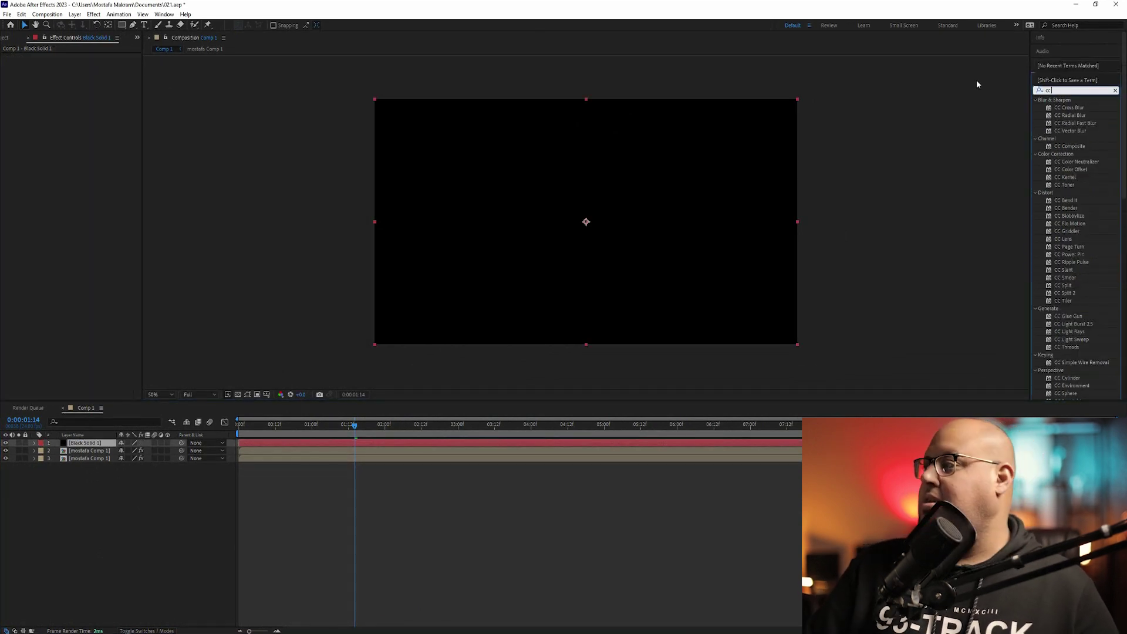
type(" p")
left_click_drag(1078, 130, 82, 469)
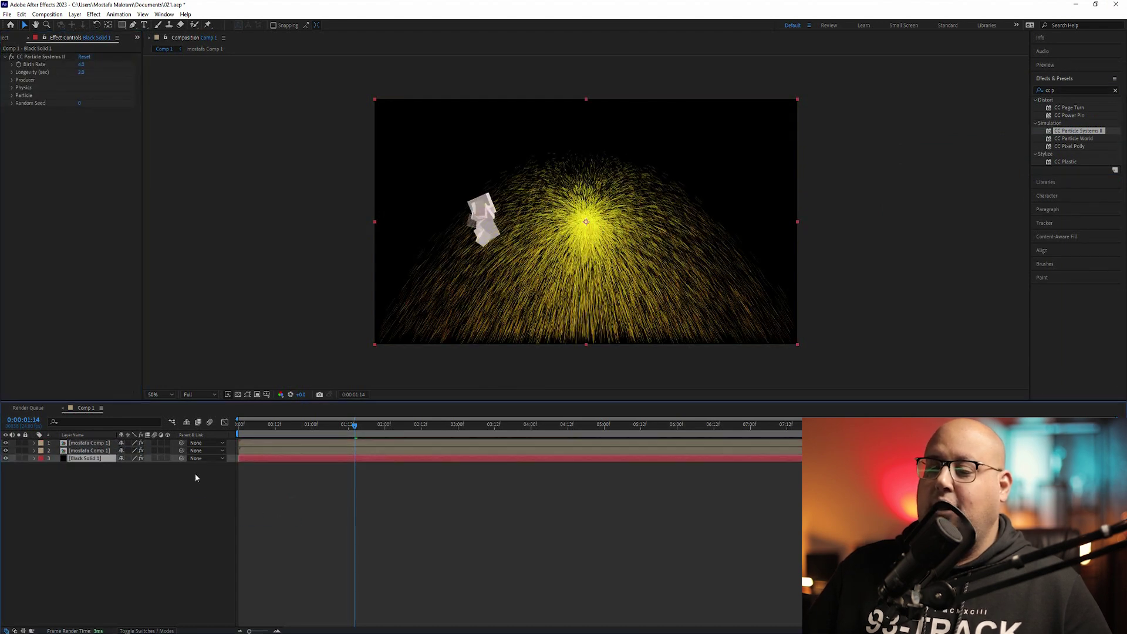
Spread the solid's particles across the frame with Radius X 115 and a larger Radius Y, and set Animation to Twirly
left_click(12, 81)
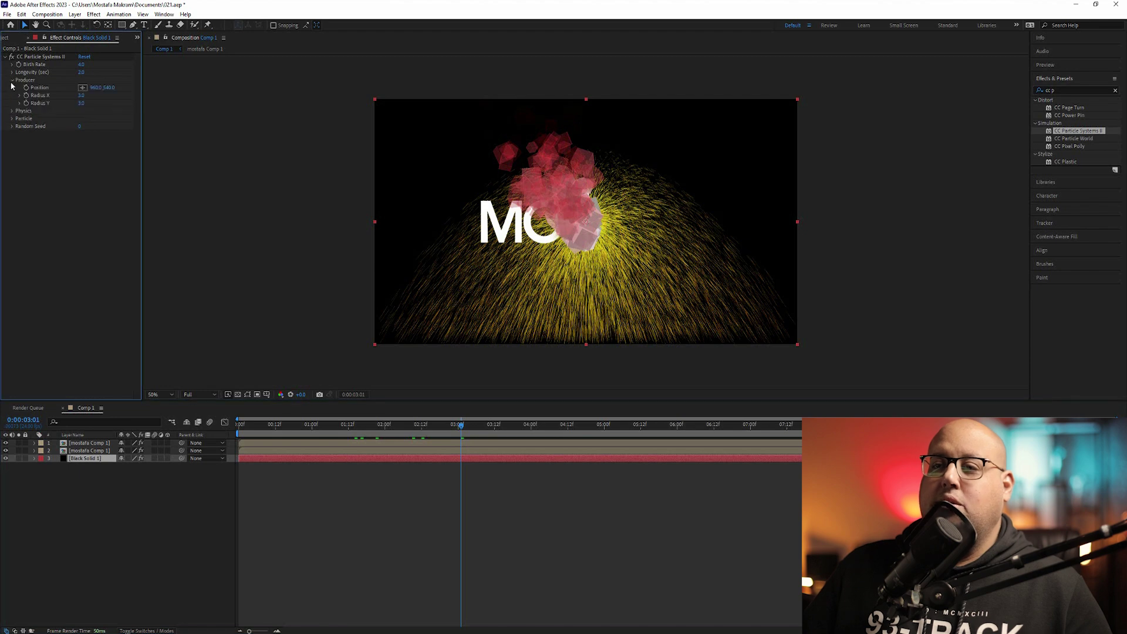
left_click_drag(81, 95, 105, 104)
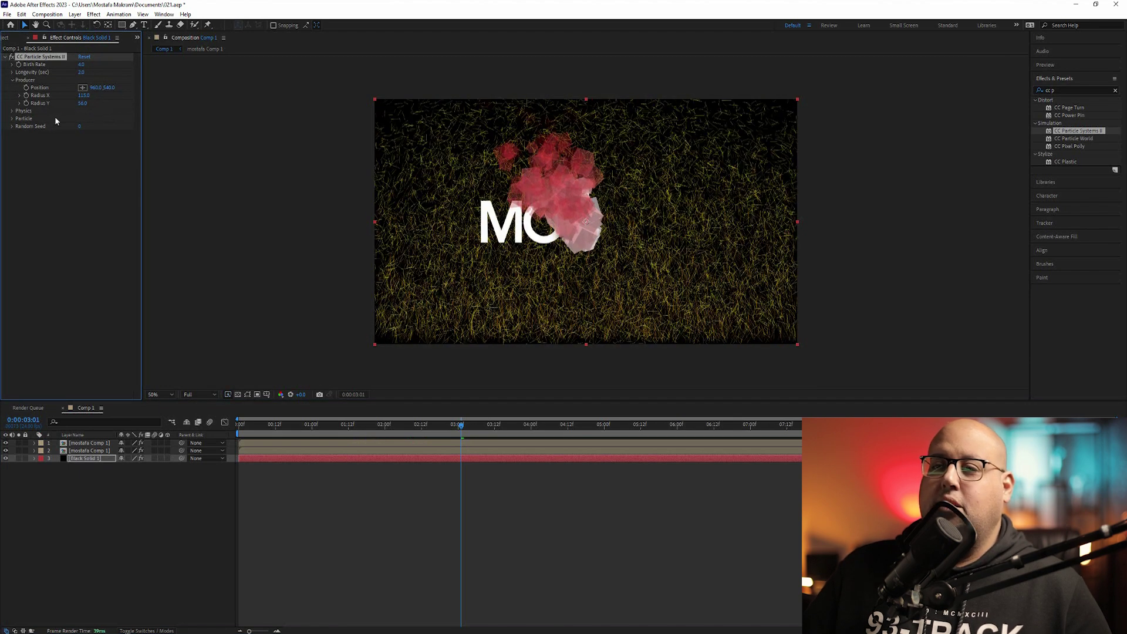
left_click(11, 110)
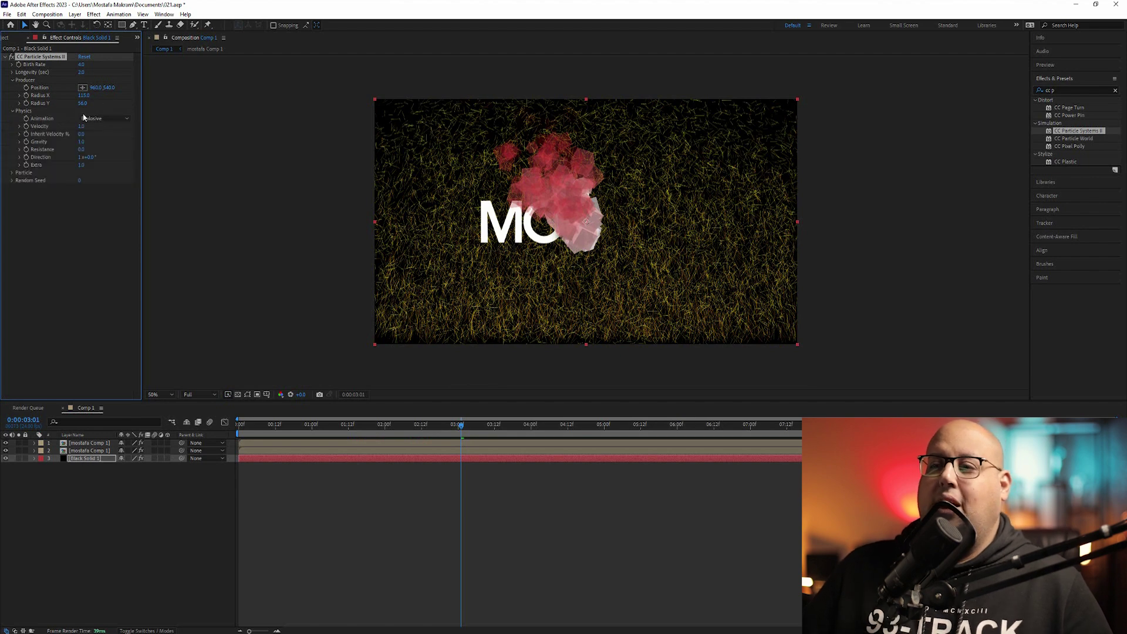
left_click(106, 119)
left_click(111, 157)
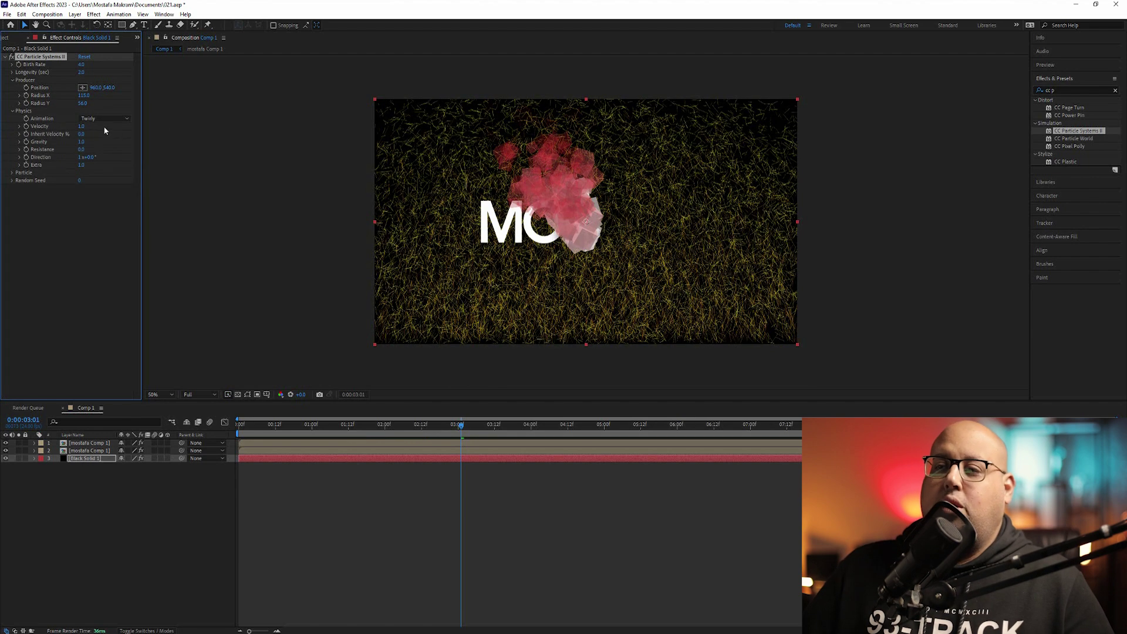
Change the black solid's Particle Type to Cube
left_click(21, 173)
left_click(90, 182)
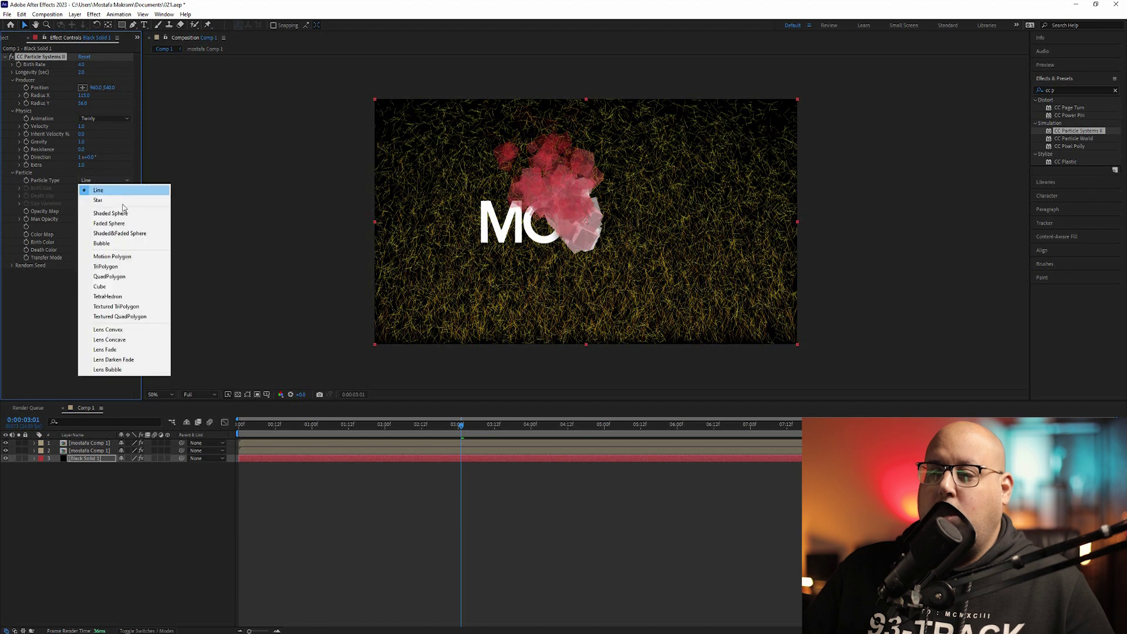
left_click(121, 286)
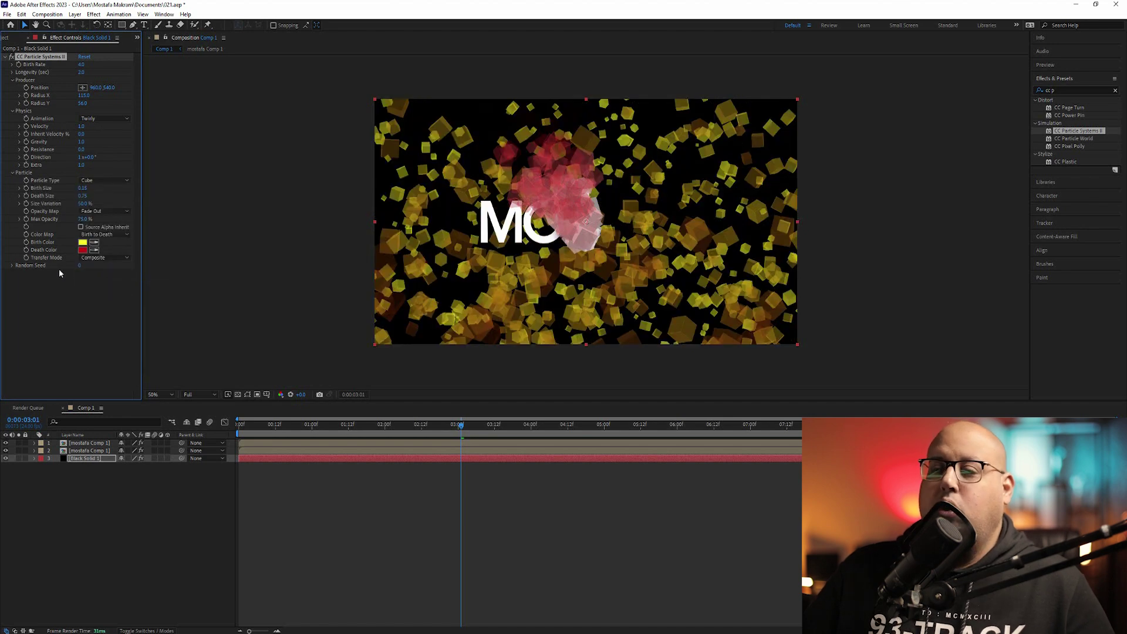
Set the background cubes' Birth Color to orange and lower their Max Opacity to about 43%
left_click(85, 245)
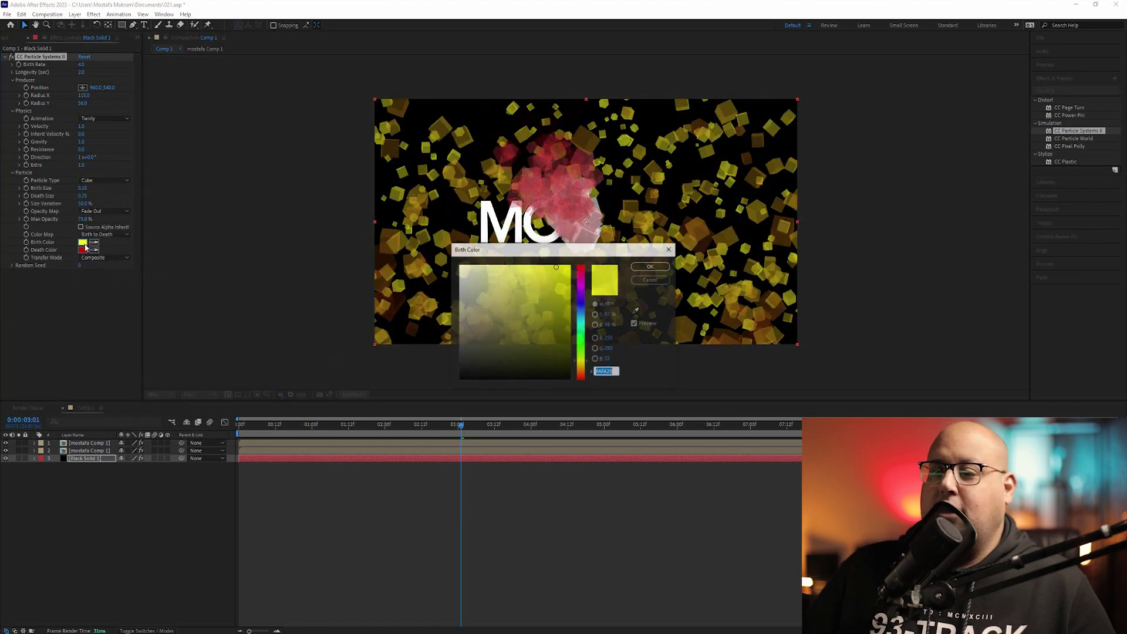
mouse_move(549, 300)
left_mouse_down()
mouse_move(497, 356)
mouse_move(569, 361)
mouse_move(653, 269)
left_mouse_up()
left_click(584, 372)
left_click(652, 268)
left_click_drag(83, 221, 61, 219)
Set the background cubes' Death Color to a pale cream and preview the composition
left_click(83, 250)
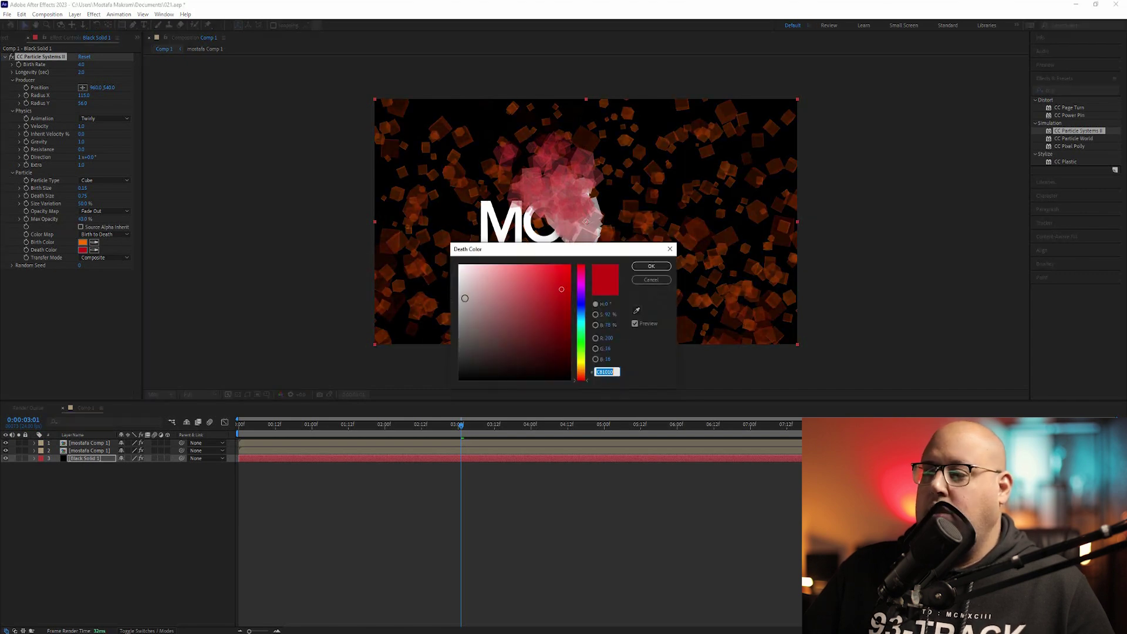
left_click_drag(554, 289, 473, 283)
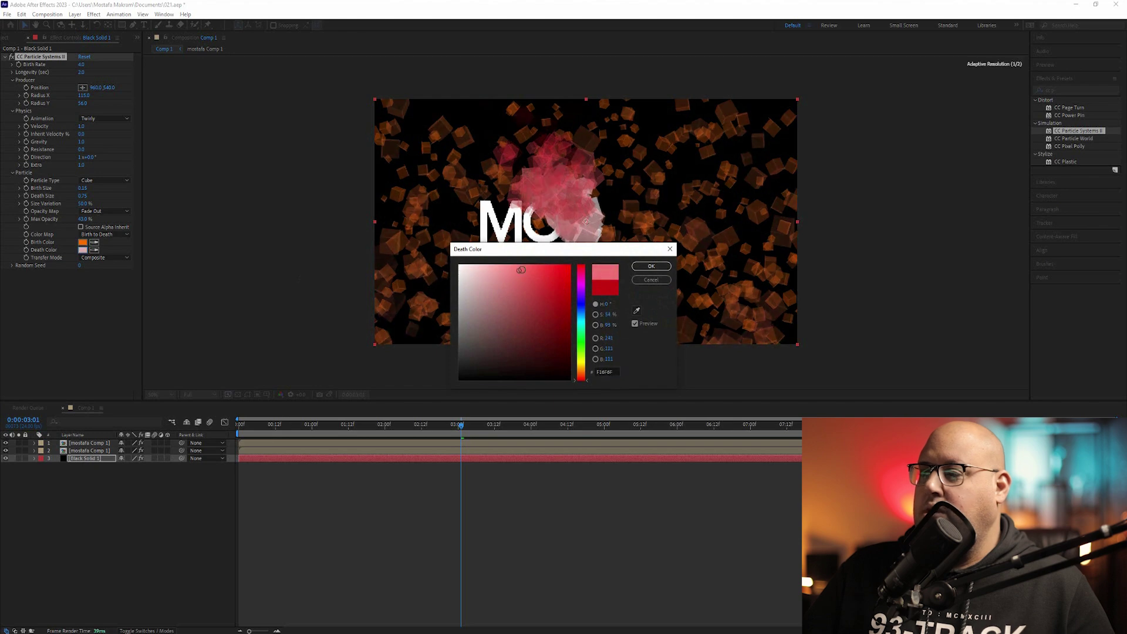
key("Return")
left_click_drag(469, 428, 295, 435)
left_click_drag(295, 431, 351, 425)
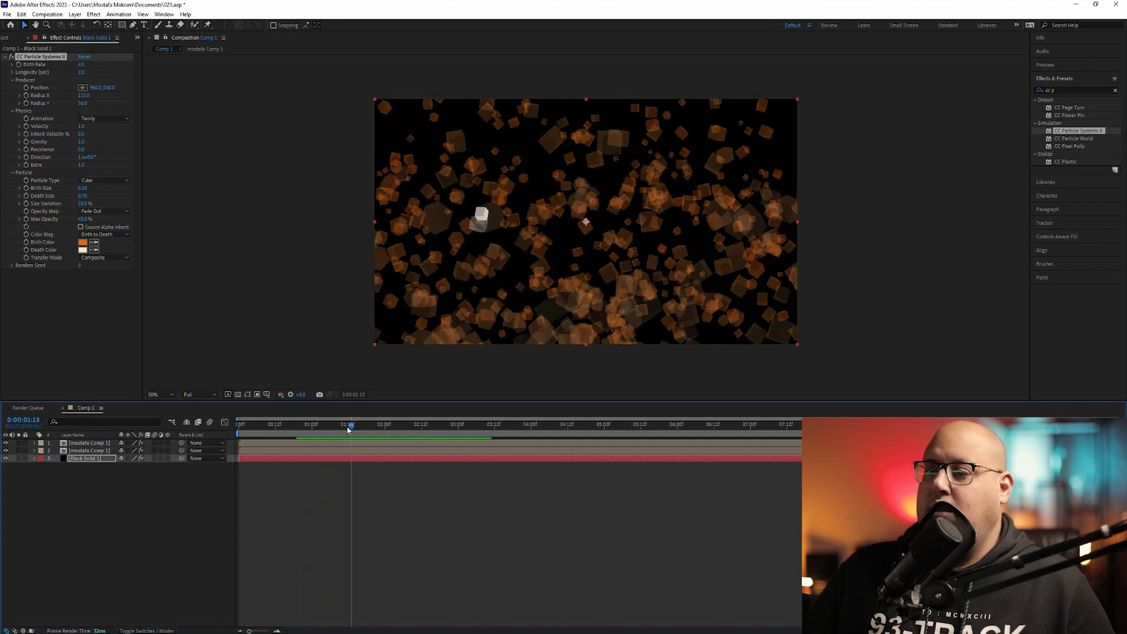
key("space")
Fade the background cubes to a Max Opacity below 10%, raise their Birth Size to about 0.6, and preview
left_click_drag(84, 224, 70, 225)
key("space")
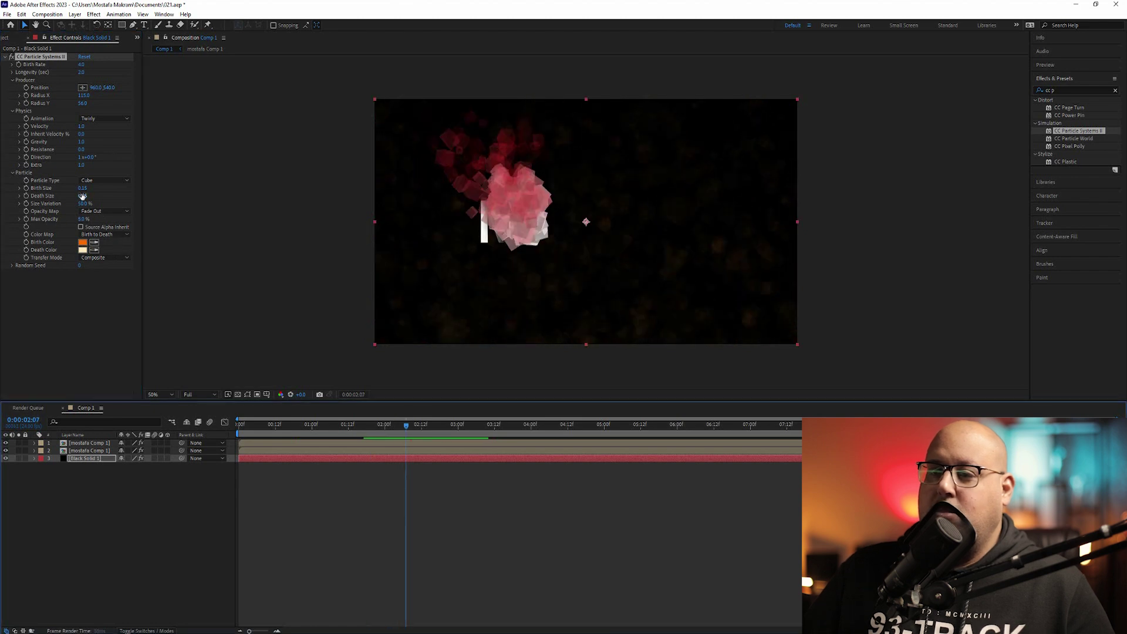
left_click_drag(82, 191, 103, 189)
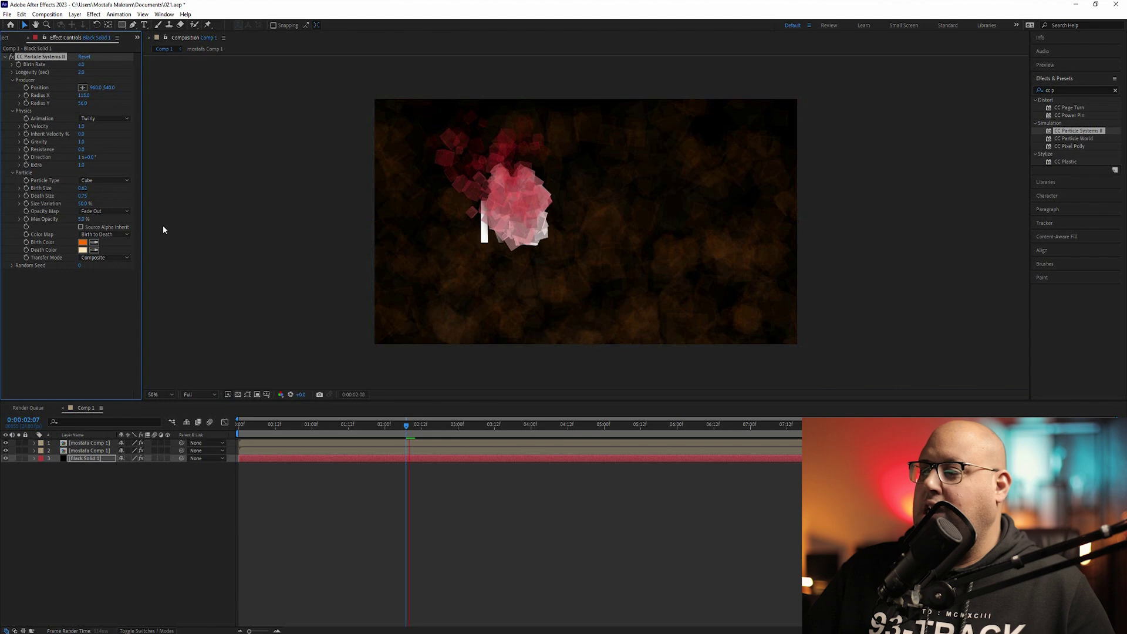
key("space")
key("space")
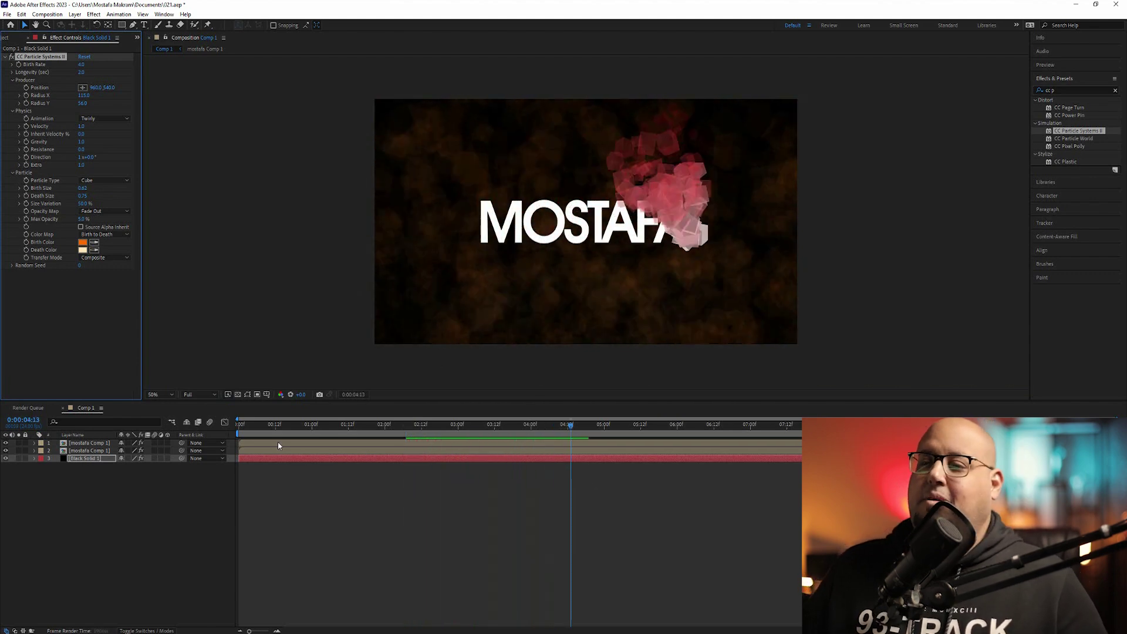
Delete the black solid layer and set the upper text layer's Death Color to orange
key("Delete")
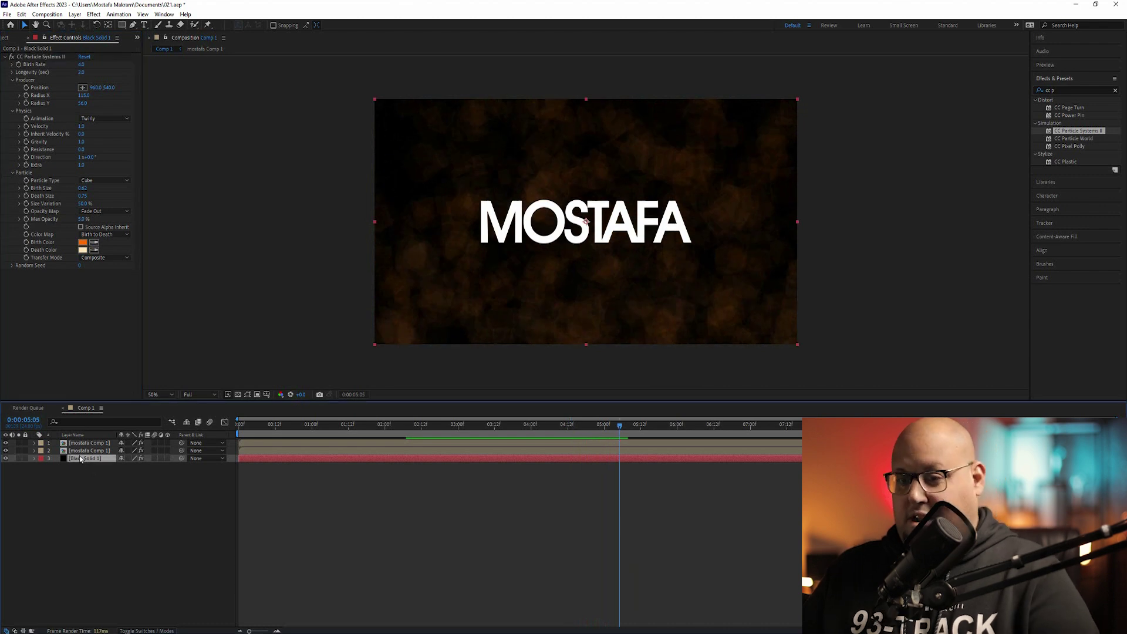
left_click_drag(335, 422, 501, 426)
left_click(82, 226)
mouse_move(558, 329)
left_mouse_down()
mouse_move(570, 361)
mouse_move(563, 342)
left_mouse_up()
left_click(583, 368)
key("Return")
left_click(506, 433)
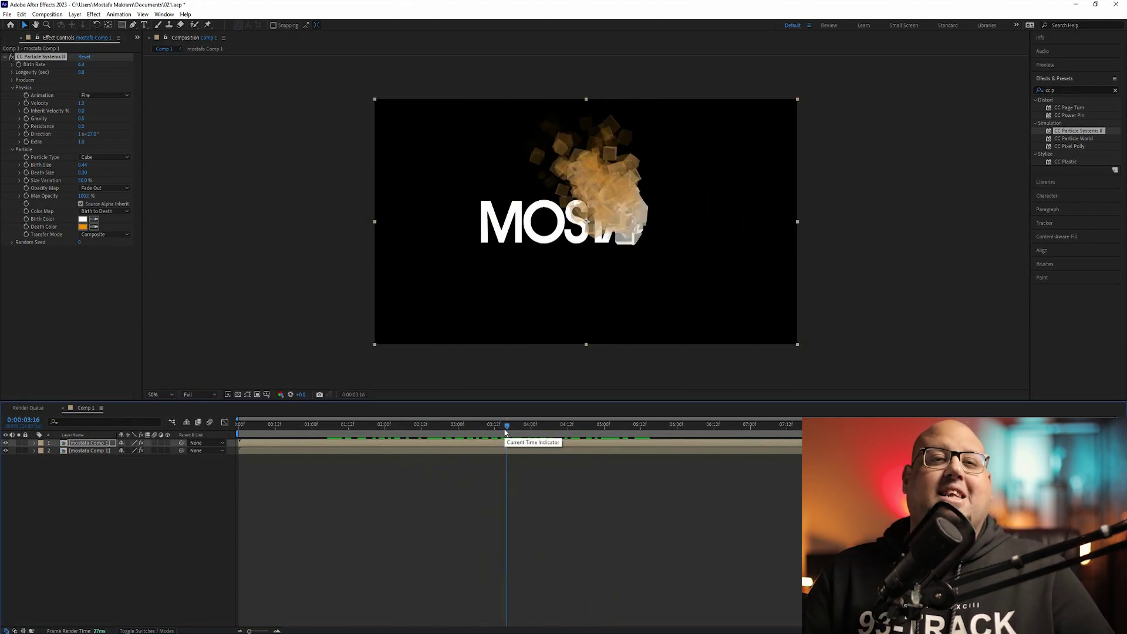